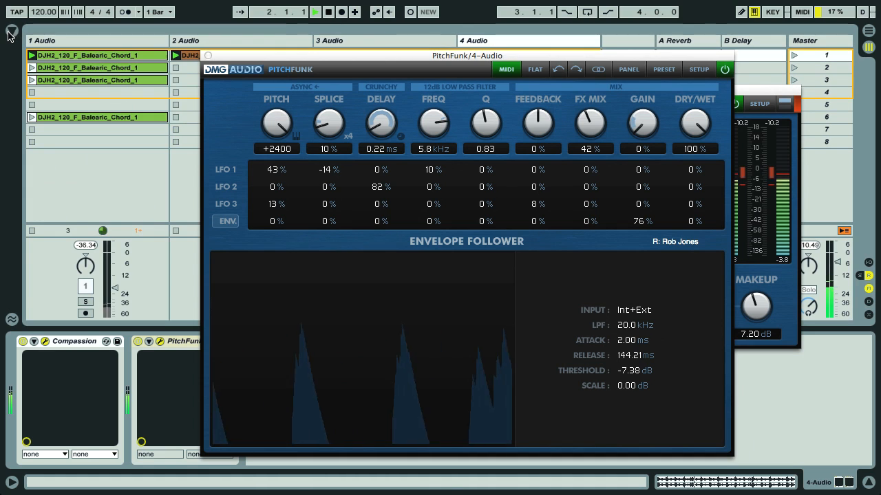
Reset PitchFunk to flat settings and drive the gain from 0% with 100% envelope follower modulation.
{"action": "left_click_drag", "start_coordinate": [325, 59], "coordinate": [281, 38]}
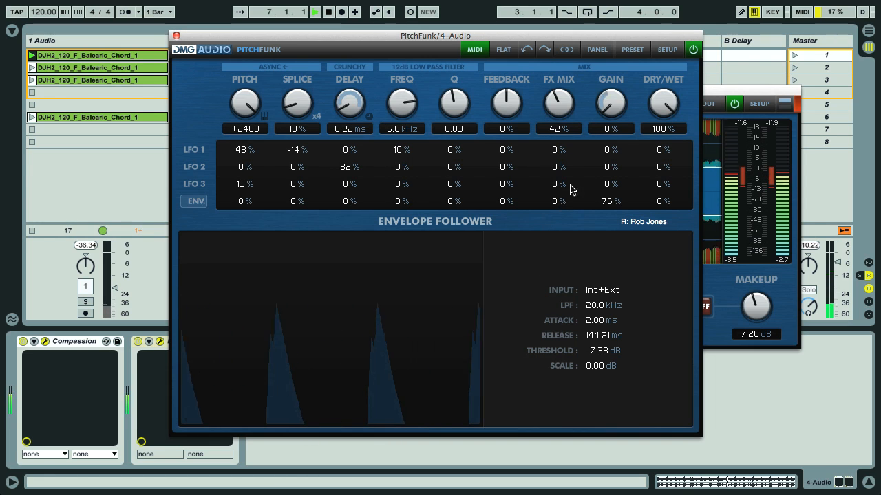
{"action": "left_click", "coordinate": [501, 50]}
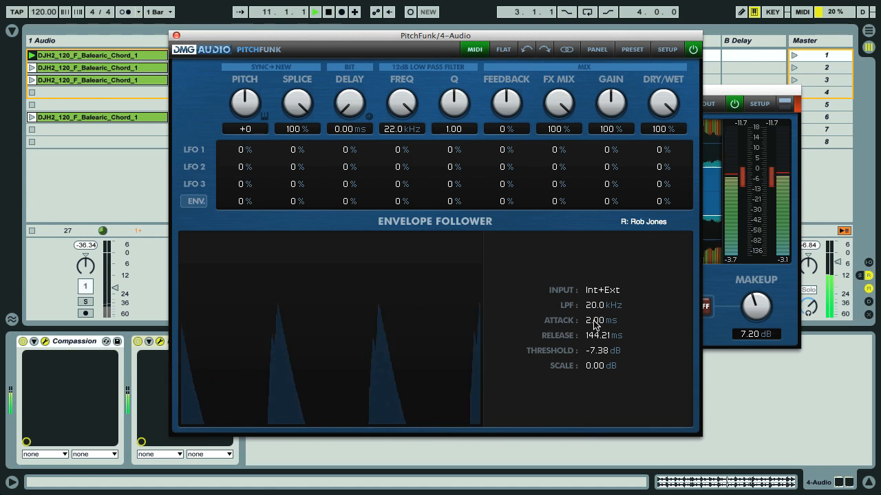
{"action": "left_click_drag", "start_coordinate": [590, 310], "coordinate": [589, 295]}
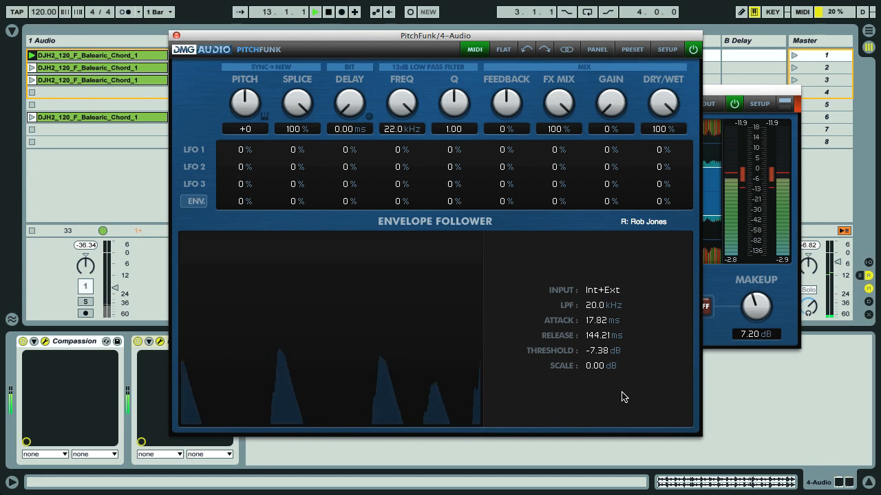
{"action": "left_click_drag", "start_coordinate": [604, 201], "coordinate": [603, 117]}
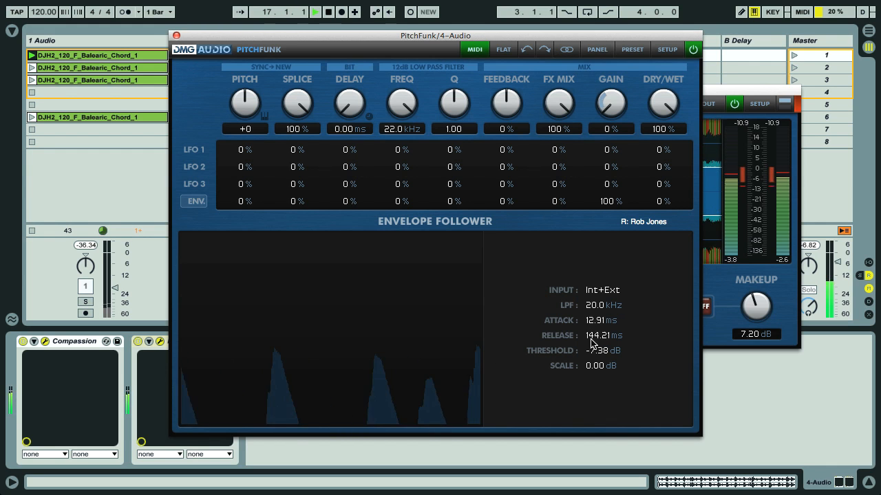
Set the envelope follower's attack to 8.83 ms and threshold to -21.96 dB, and compare the effect against bypass.
{"action": "left_click_drag", "start_coordinate": [588, 362], "coordinate": [589, 356]}
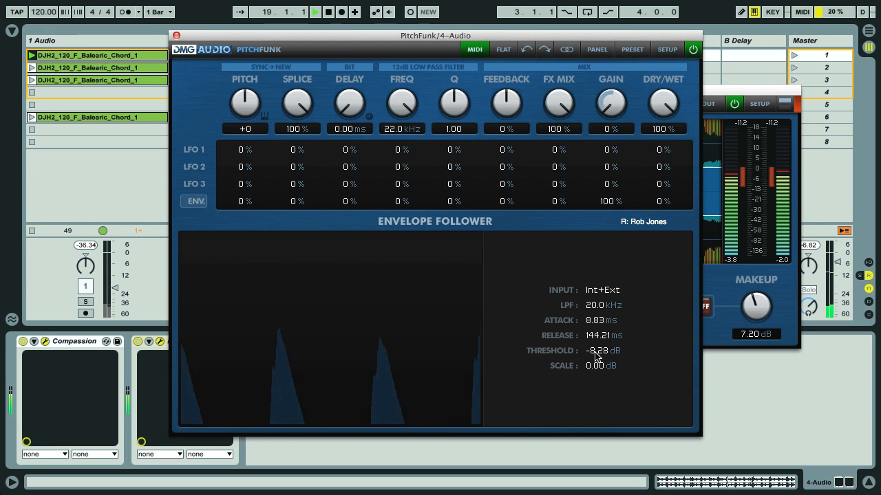
{"action": "left_click_drag", "start_coordinate": [596, 357], "coordinate": [596, 365]}
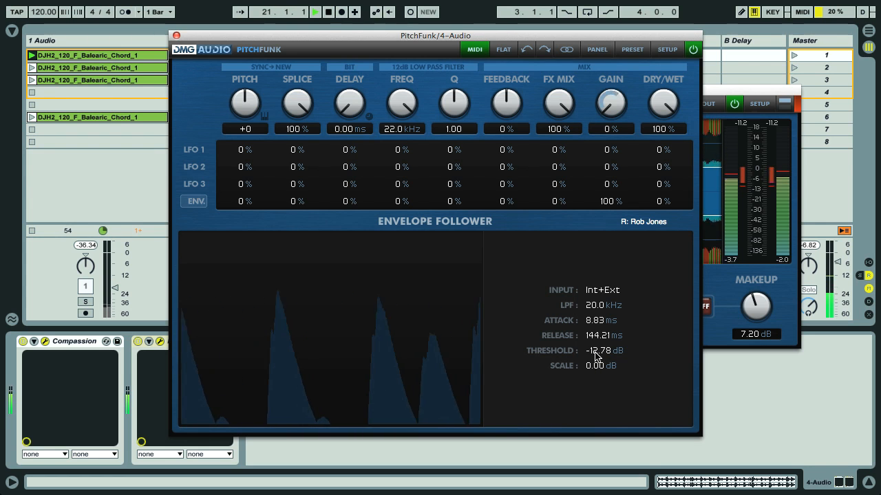
{"action": "left_click_drag", "start_coordinate": [594, 355], "coordinate": [595, 387]}
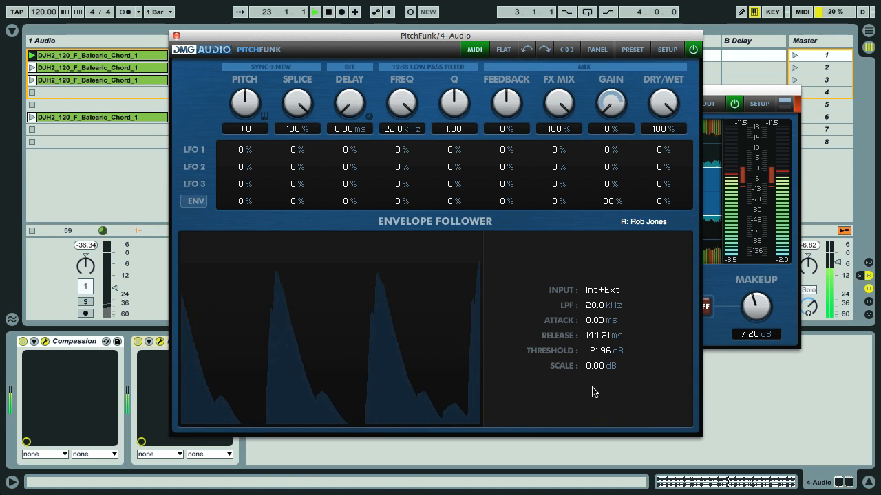
{"action": "left_click", "coordinate": [692, 52]}
{"action": "left_click", "coordinate": [692, 53]}
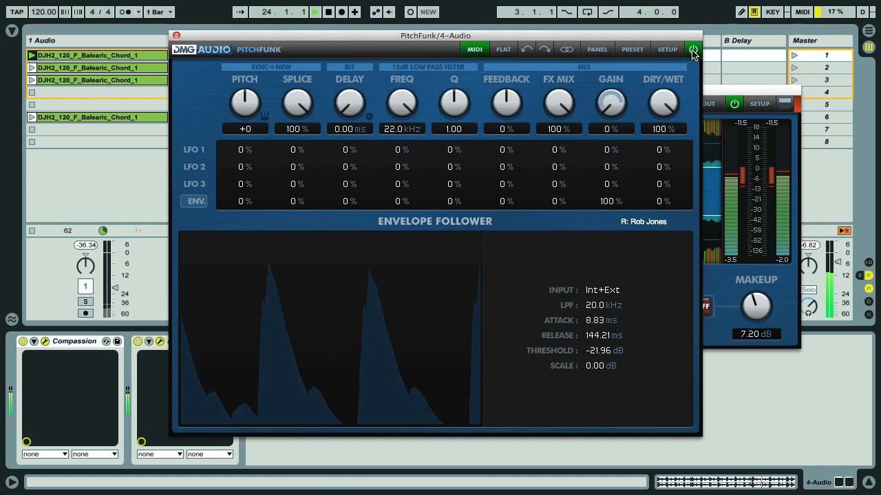
Replace the gain modulation with 100% envelope modulation of the 12 dB low-pass filter frequency, based at 20 Hz.
{"action": "double_click", "coordinate": [611, 202]}
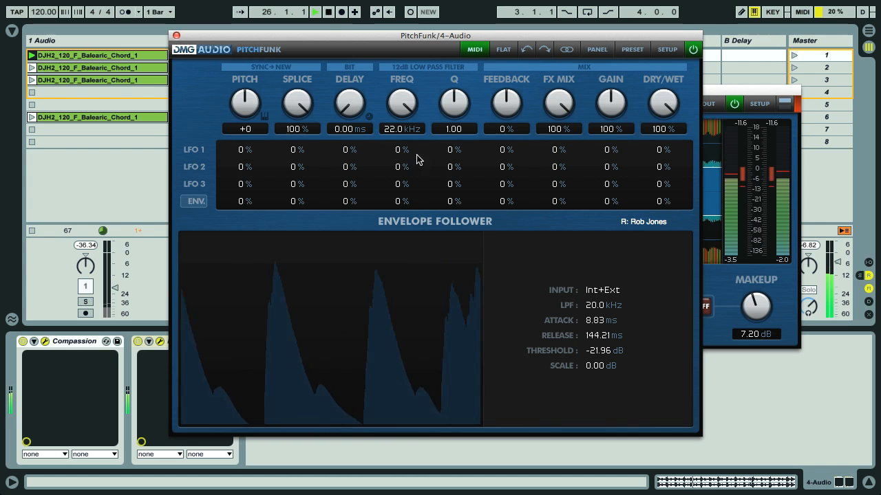
{"action": "left_click_drag", "start_coordinate": [405, 103], "coordinate": [409, 159]}
{"action": "left_click", "coordinate": [425, 68]}
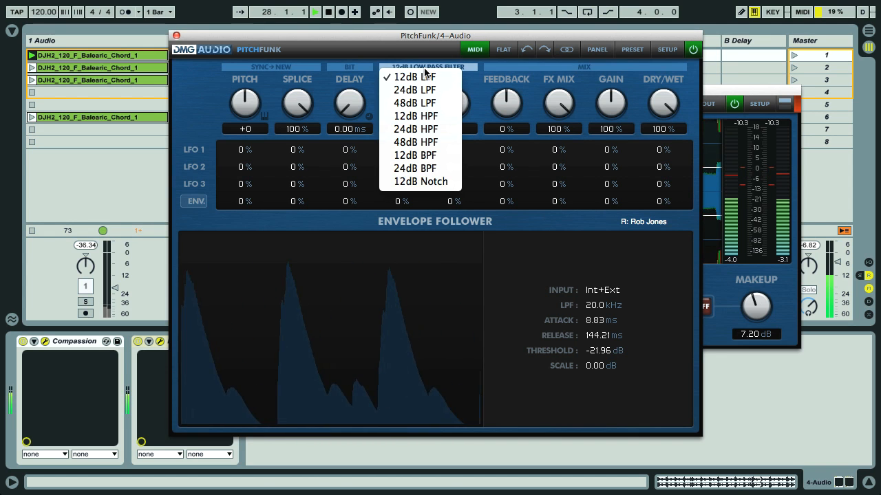
{"action": "left_click", "coordinate": [414, 65]}
{"action": "left_click_drag", "start_coordinate": [403, 102], "coordinate": [393, 123]}
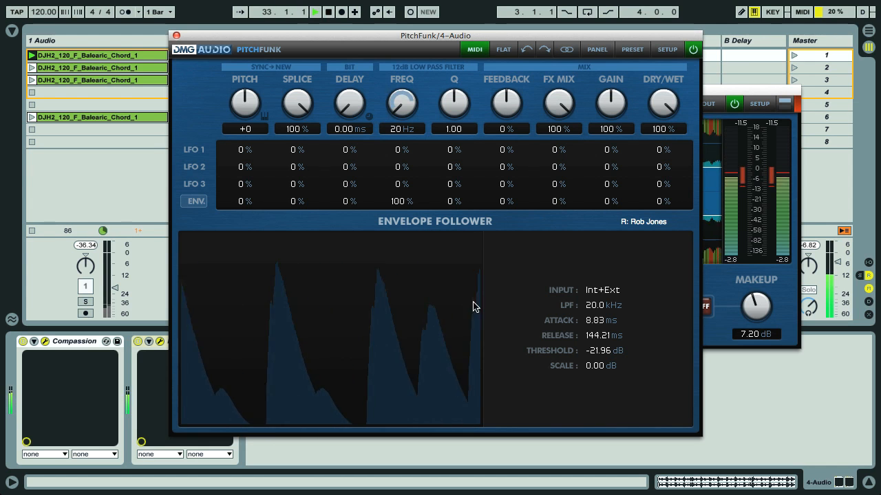
Tune the envelope follower to 2.00 ms attack, 87.57 ms release and 6.72 dB scale, and compare a filter Q of 1.82 against bypass.
{"action": "left_click_drag", "start_coordinate": [604, 333], "coordinate": [591, 431]}
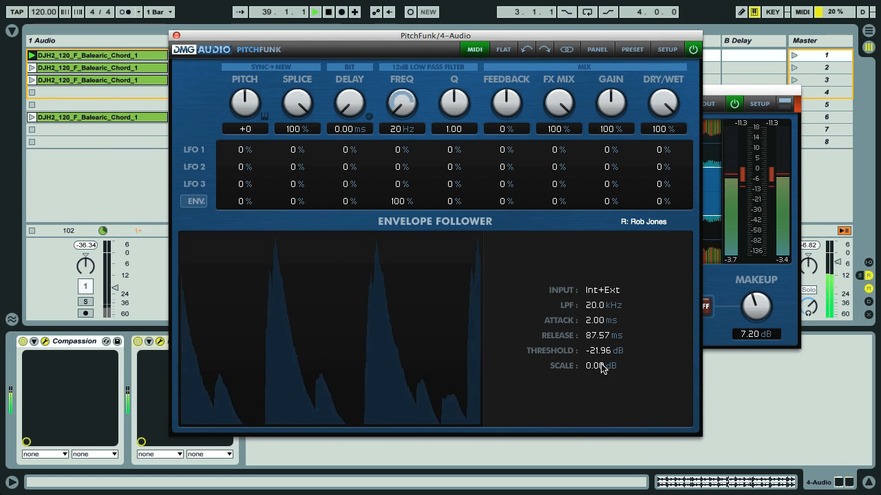
{"action": "left_click_drag", "start_coordinate": [588, 370], "coordinate": [587, 335]}
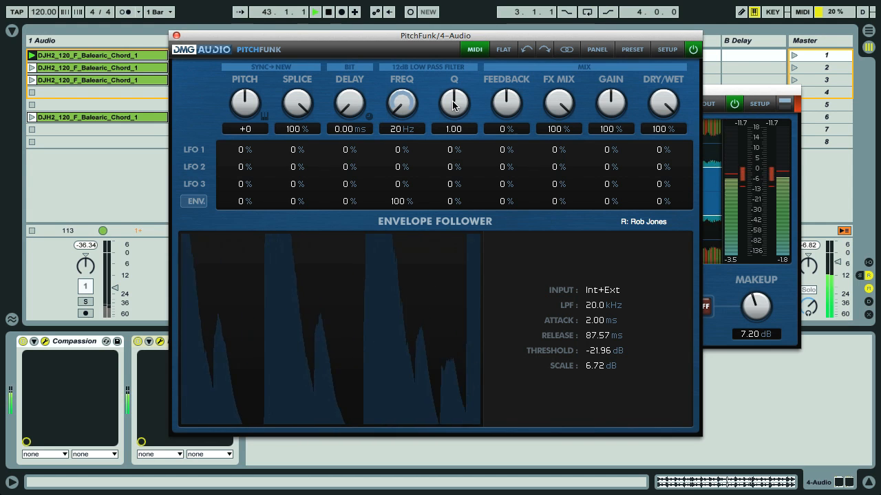
{"action": "left_click_drag", "start_coordinate": [452, 98], "coordinate": [442, 82]}
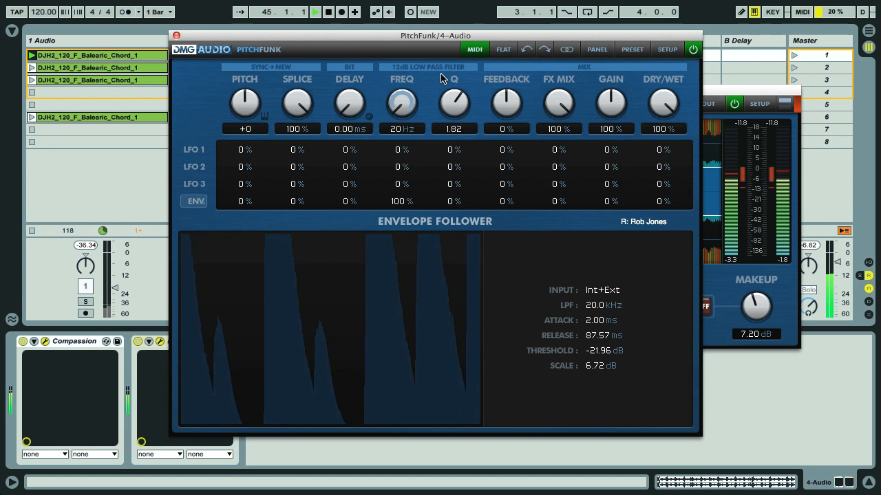
{"action": "left_click", "coordinate": [693, 50]}
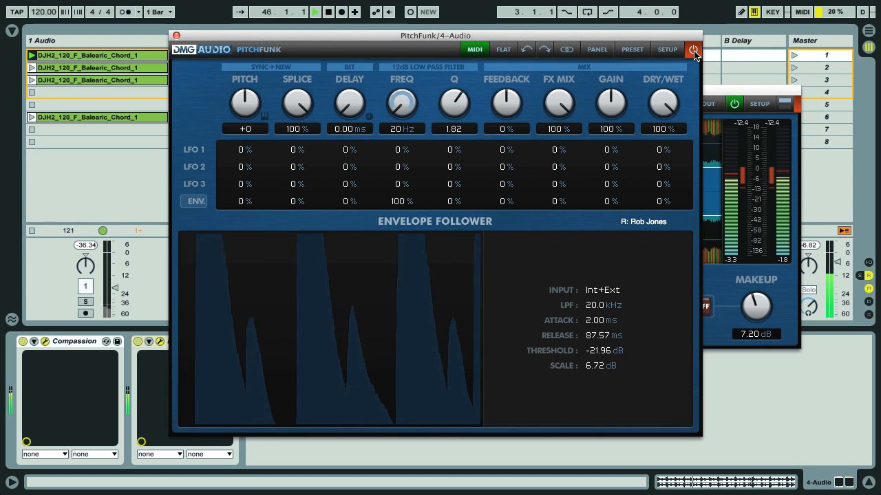
{"action": "left_click", "coordinate": [693, 51]}
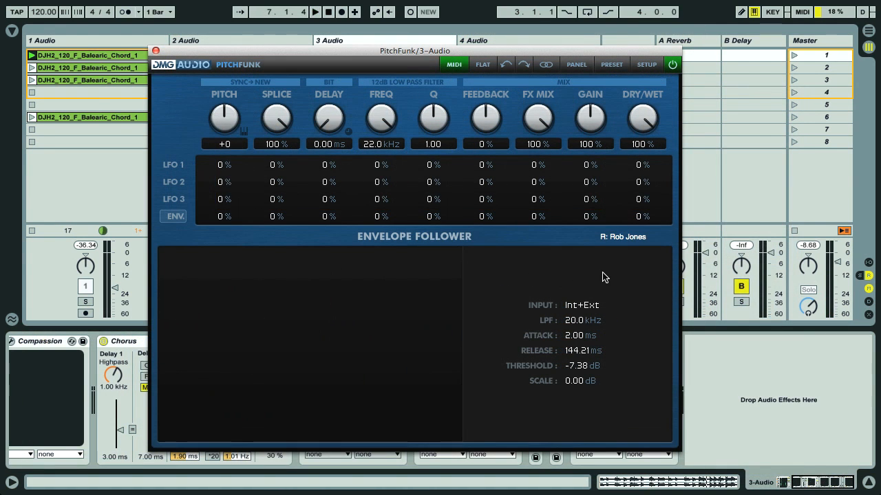
Lower the filter frequency to 20 Hz during playback on the 3-Audio track and open the LFO 3 settings.
{"action": "key", "text": "space"}
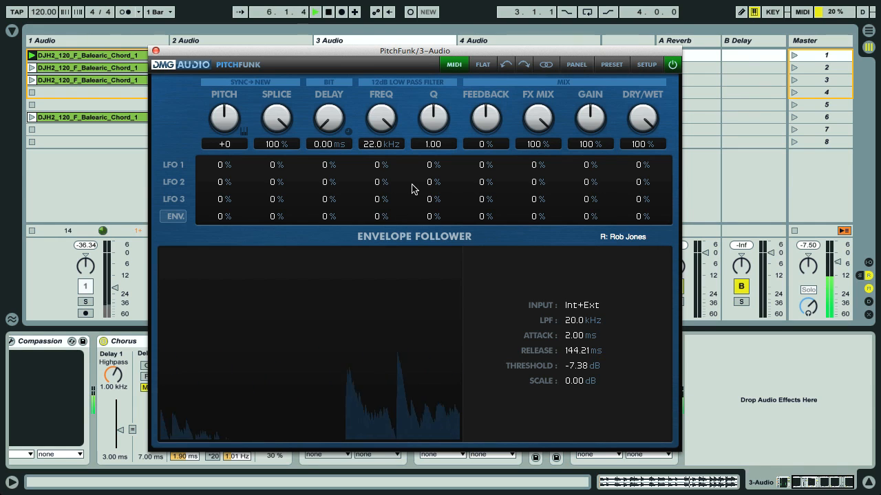
{"action": "left_click_drag", "start_coordinate": [382, 120], "coordinate": [382, 182]}
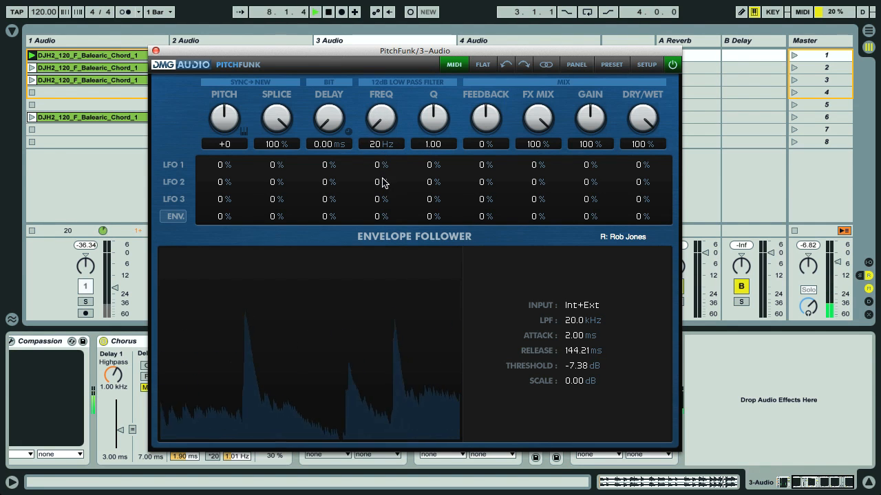
{"action": "left_click", "coordinate": [173, 199]}
{"action": "left_click", "coordinate": [173, 182]}
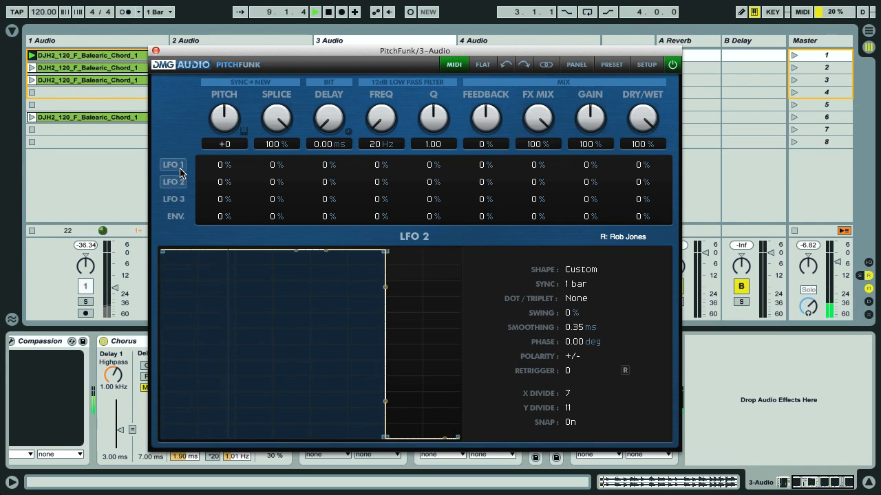
{"action": "left_click", "coordinate": [180, 168]}
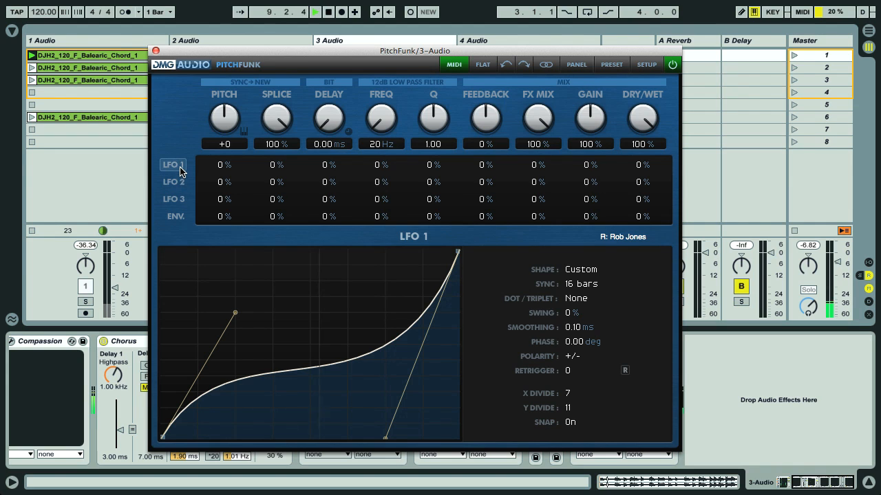
{"action": "left_click", "coordinate": [176, 202]}
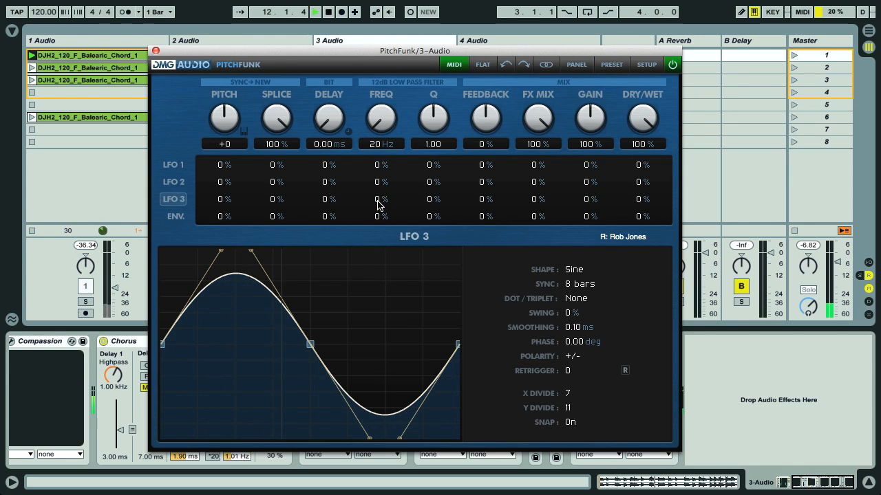
Modulate the filter frequency 100% with LFO 3, trying a 1/4 sync and settling on 1/8.
{"action": "left_click", "coordinate": [579, 284]}
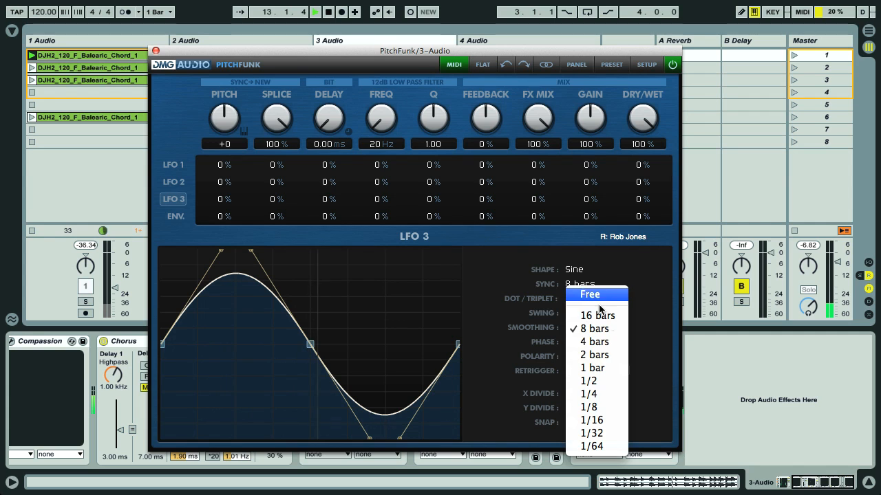
{"action": "left_click", "coordinate": [589, 394]}
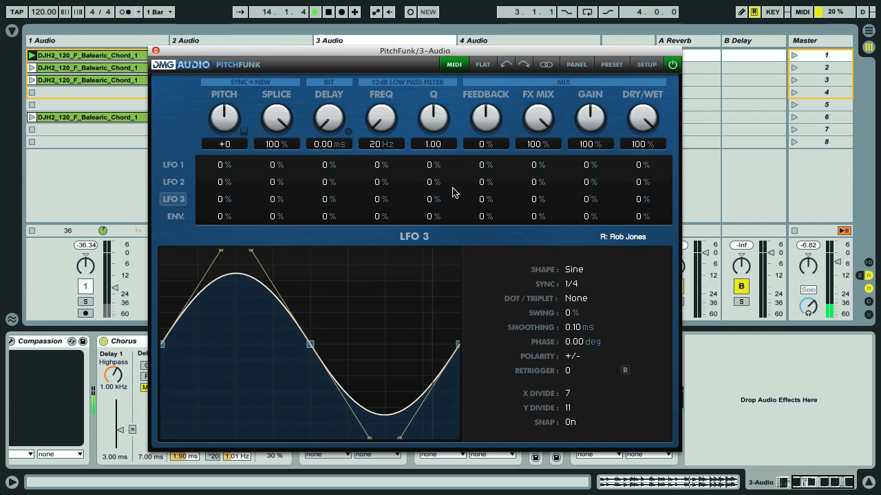
{"action": "left_click_drag", "start_coordinate": [376, 199], "coordinate": [359, 41]}
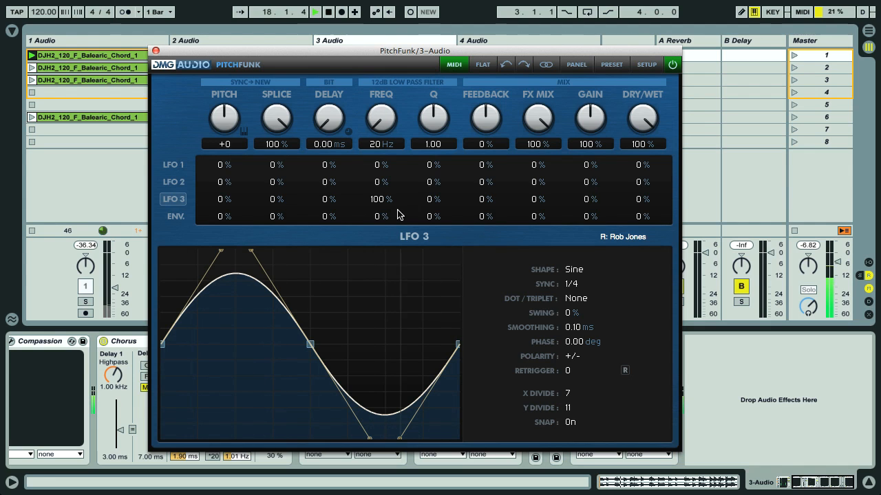
{"action": "left_click", "coordinate": [576, 288]}
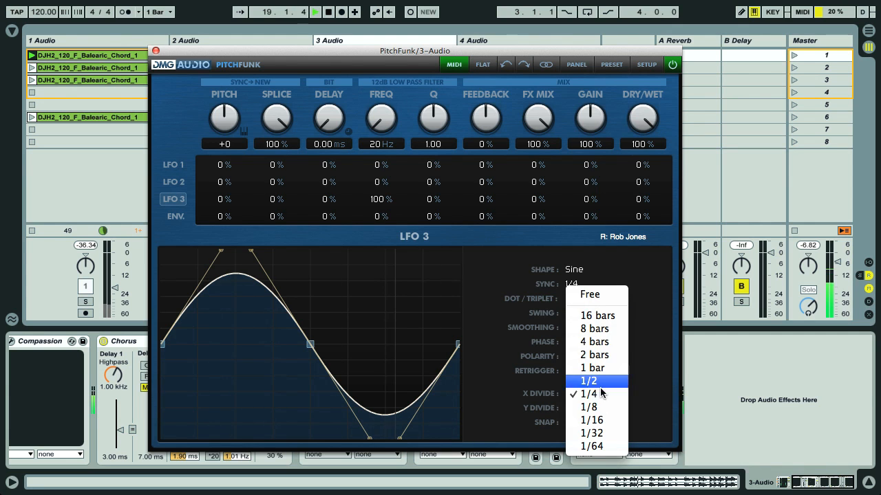
{"action": "left_click", "coordinate": [597, 409]}
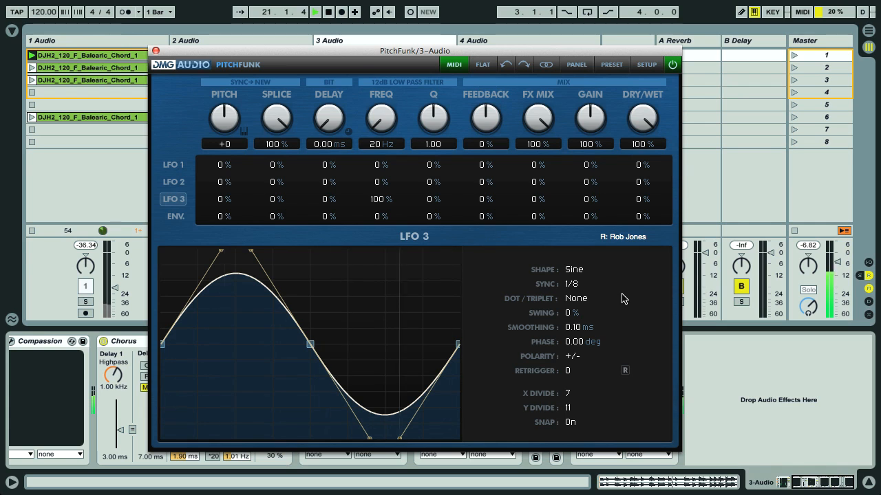
Try the Saw and RevSaw shapes on LFO 3 and settle on Triangle.
{"action": "left_click", "coordinate": [580, 271]}
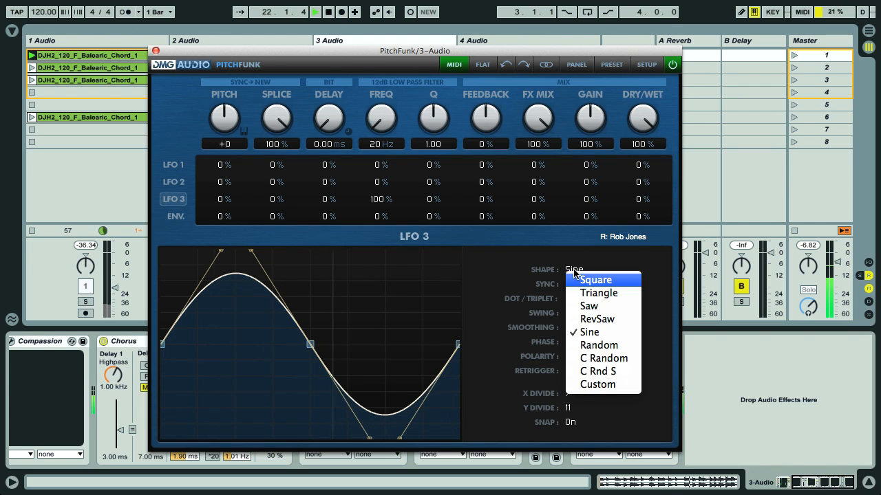
{"action": "left_click", "coordinate": [604, 312]}
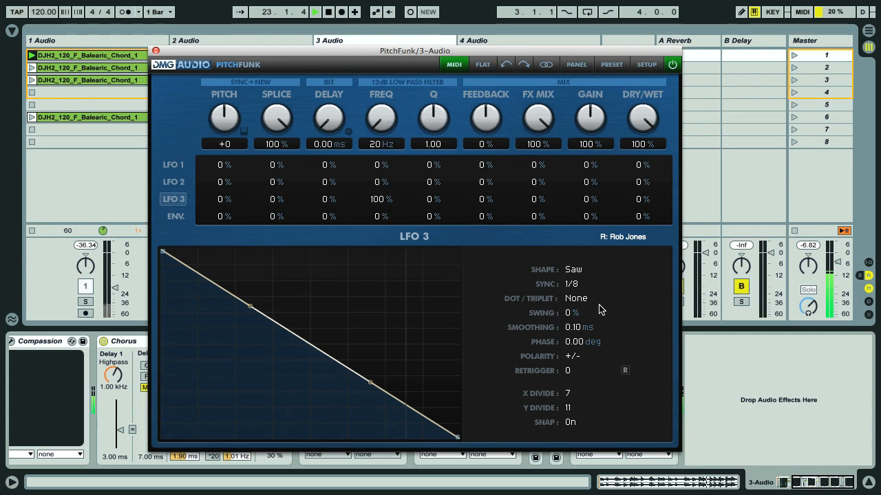
{"action": "left_click", "coordinate": [580, 271]}
{"action": "left_click", "coordinate": [598, 319]}
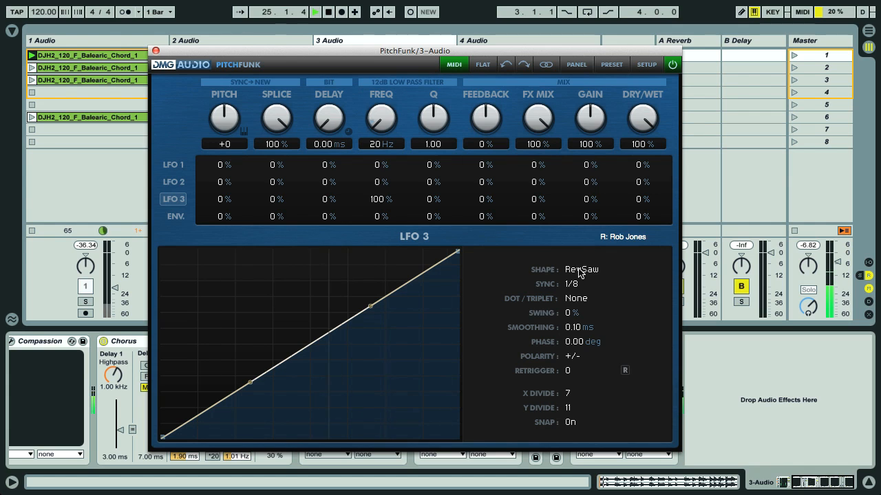
{"action": "left_click", "coordinate": [584, 271]}
{"action": "left_click", "coordinate": [602, 293]}
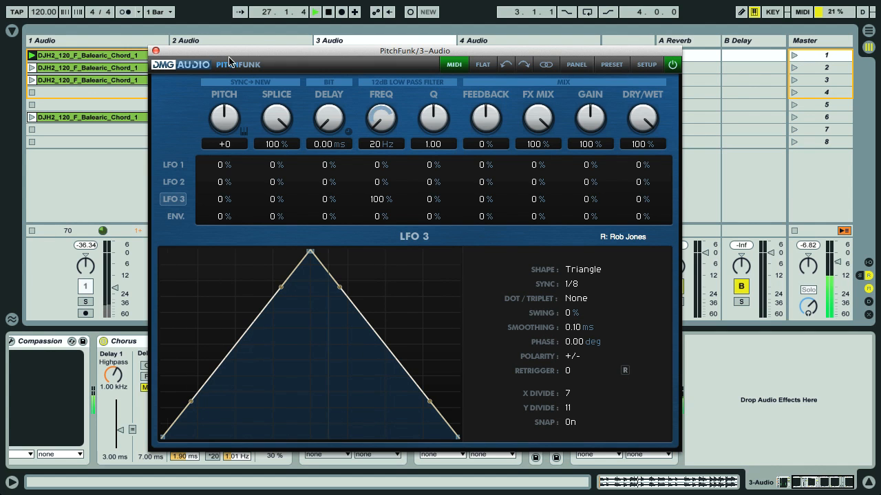
Turn on the metronome and set the LFO 3 phase to 85.50 degrees.
{"action": "left_click", "coordinate": [123, 12]}
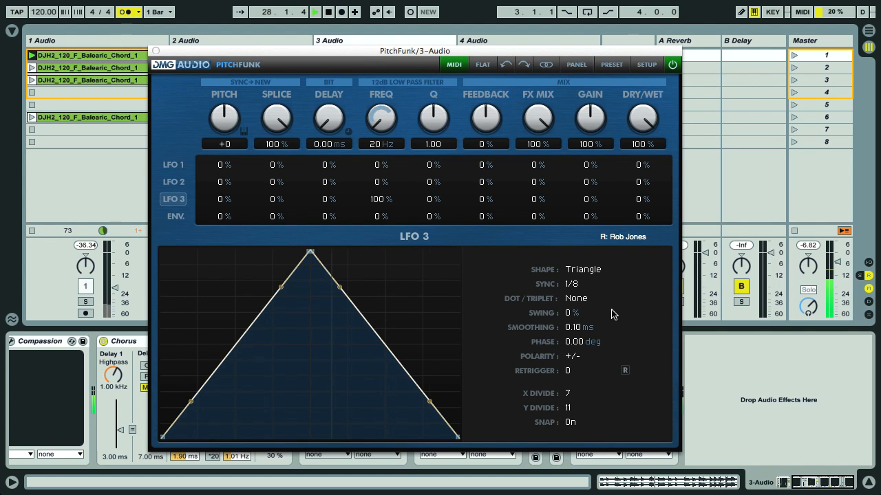
{"action": "mouse_move", "coordinate": [573, 347]}
{"action": "left_mouse_down"}
{"action": "mouse_move", "coordinate": [570, 372]}
{"action": "mouse_move", "coordinate": [569, 282]}
{"action": "left_mouse_up"}
Reshape the LFO 3 triangle into a custom curve: peak left of centre, dip to the minimum around three-quarters, curved rise back to the maximum.
{"action": "left_click_drag", "start_coordinate": [280, 289], "coordinate": [329, 378]}
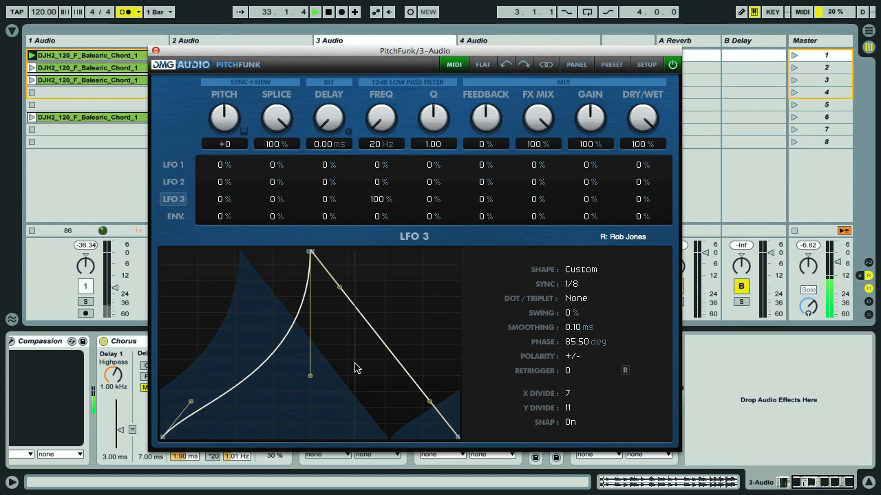
{"action": "left_click", "coordinate": [385, 345]}
{"action": "left_click_drag", "start_coordinate": [384, 350], "coordinate": [458, 253]}
{"action": "left_click", "coordinate": [419, 279]}
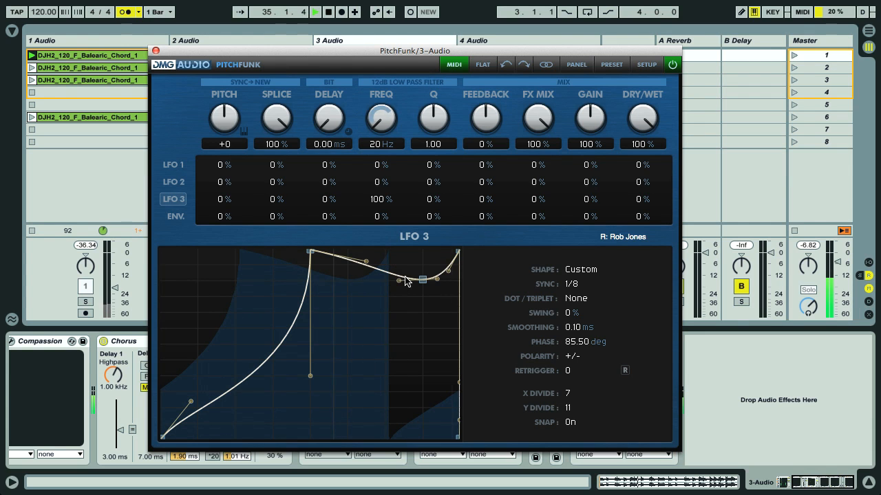
{"action": "left_click_drag", "start_coordinate": [419, 280], "coordinate": [377, 460]}
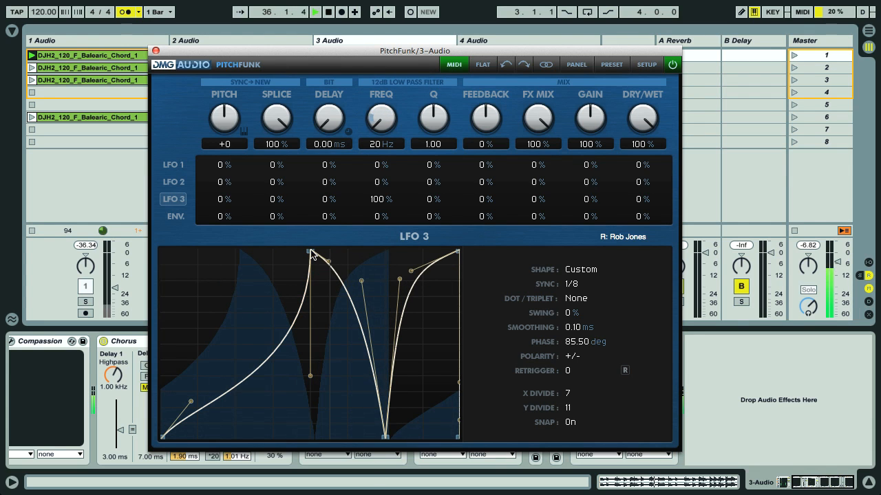
{"action": "left_click_drag", "start_coordinate": [293, 248], "coordinate": [267, 243]}
{"action": "left_click_drag", "start_coordinate": [401, 281], "coordinate": [426, 305]}
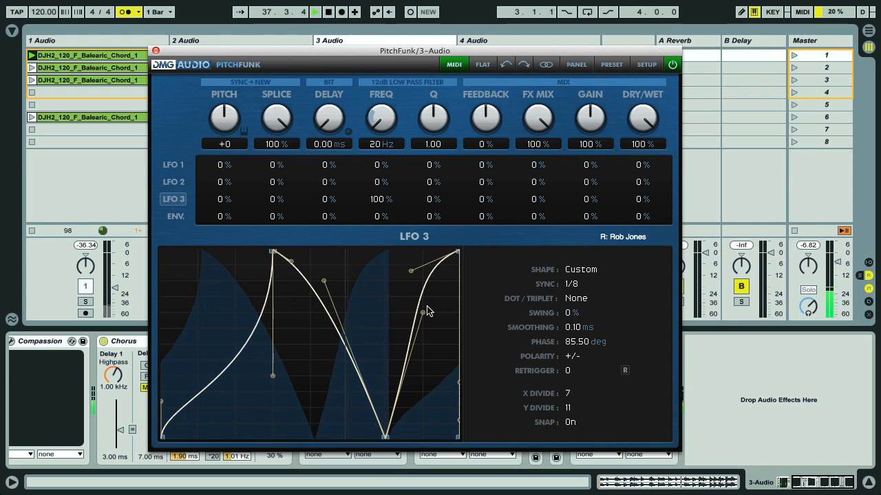
Set the LFO 3 polarity to + and reduce its modulation of the filter frequency to 74%.
{"action": "left_click", "coordinate": [573, 358]}
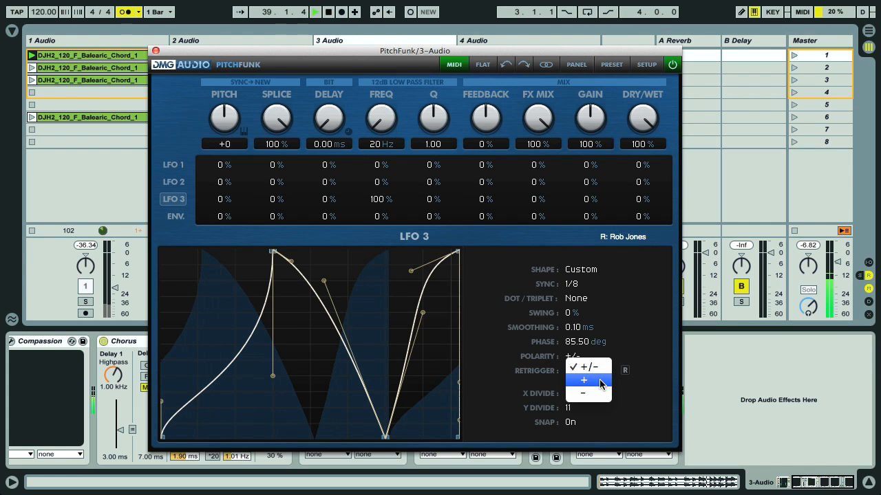
{"action": "left_click", "coordinate": [600, 381]}
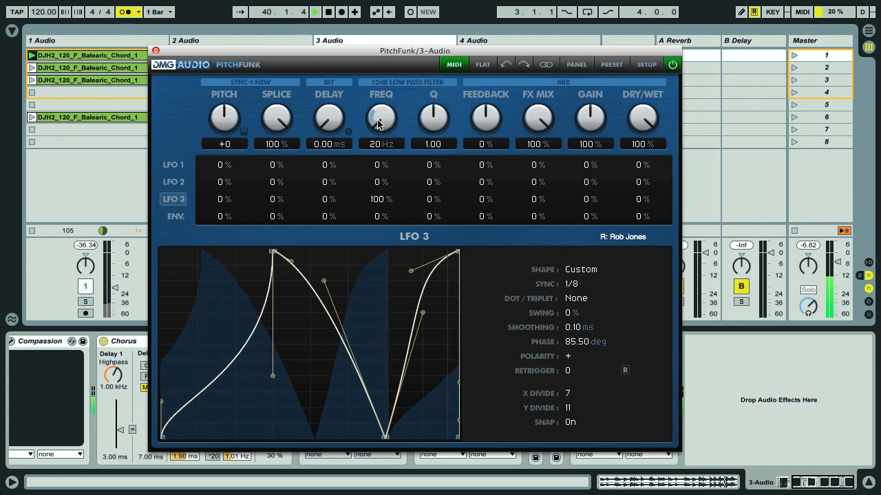
{"action": "left_click_drag", "start_coordinate": [374, 103], "coordinate": [371, 165]}
{"action": "mouse_move", "coordinate": [378, 199]}
{"action": "left_mouse_down"}
{"action": "mouse_move", "coordinate": [371, 254]}
{"action": "mouse_move", "coordinate": [374, 215]}
{"action": "left_mouse_up"}
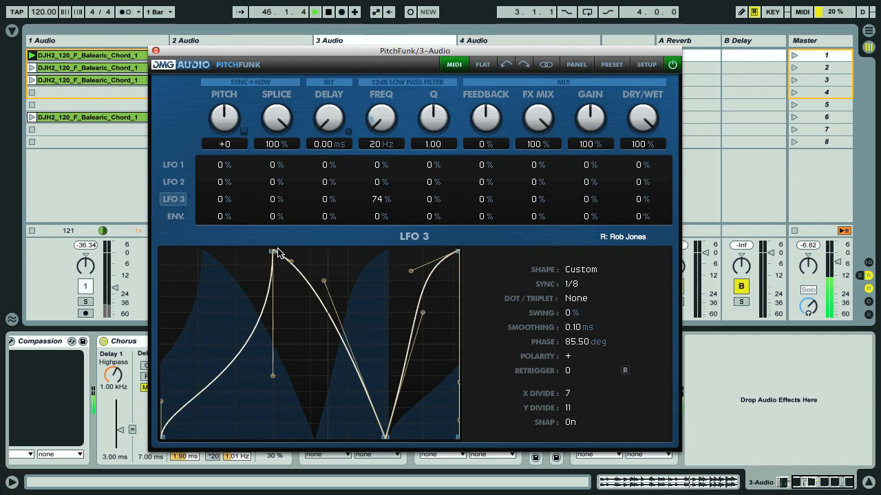
Adjust the curve handles on either side of the peak in the custom LFO 3 shape.
{"action": "mouse_move", "coordinate": [274, 251]}
{"action": "left_mouse_down"}
{"action": "mouse_move", "coordinate": [234, 252]}
{"action": "mouse_move", "coordinate": [274, 253]}
{"action": "left_mouse_up"}
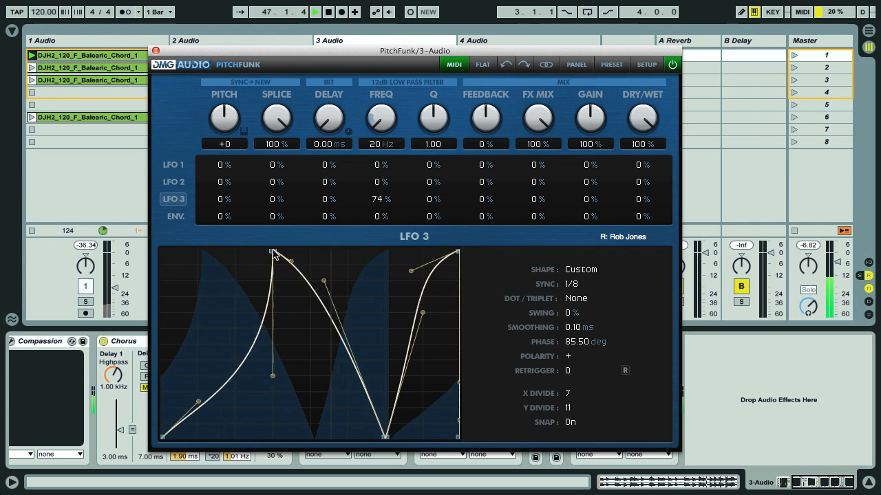
{"action": "left_click_drag", "start_coordinate": [324, 288], "coordinate": [310, 360]}
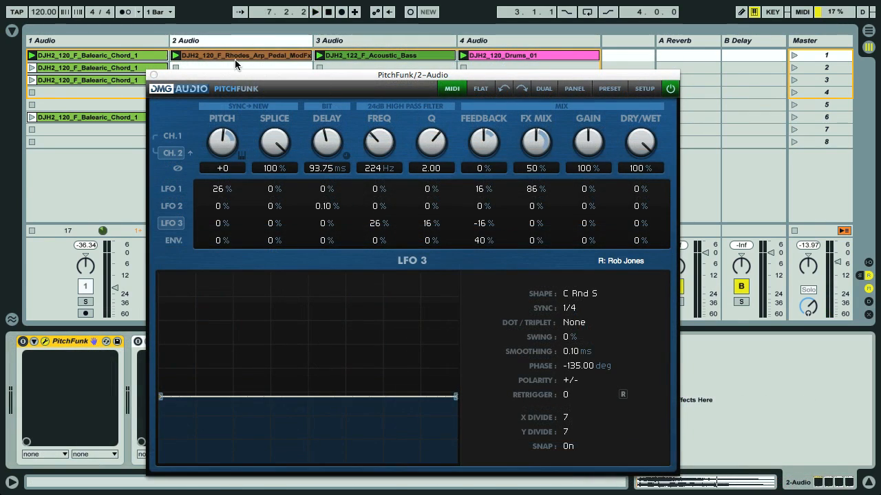
Start playback and load the Cloudy Up Delay preset from the Delays category on the 2 Audio track.
{"action": "key", "text": "space"}
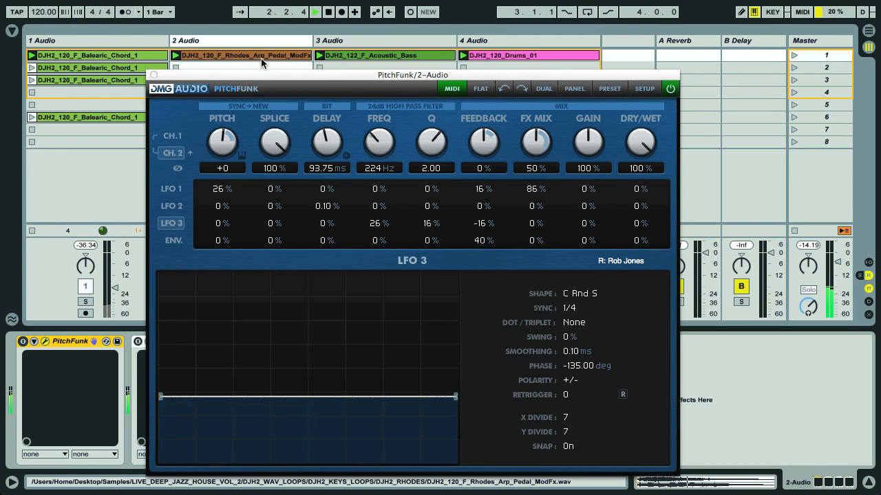
{"action": "left_click", "coordinate": [608, 90]}
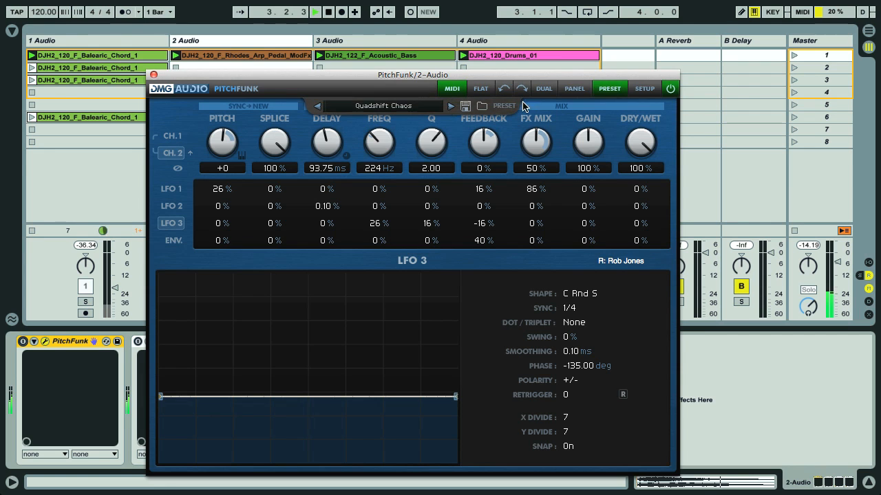
{"action": "left_click", "coordinate": [359, 113]}
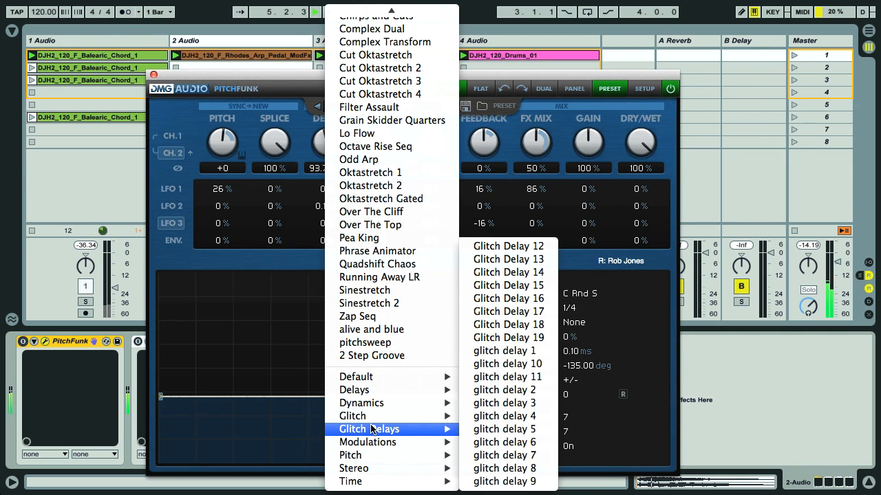
{"action": "mouse_move", "coordinate": [369, 418]}
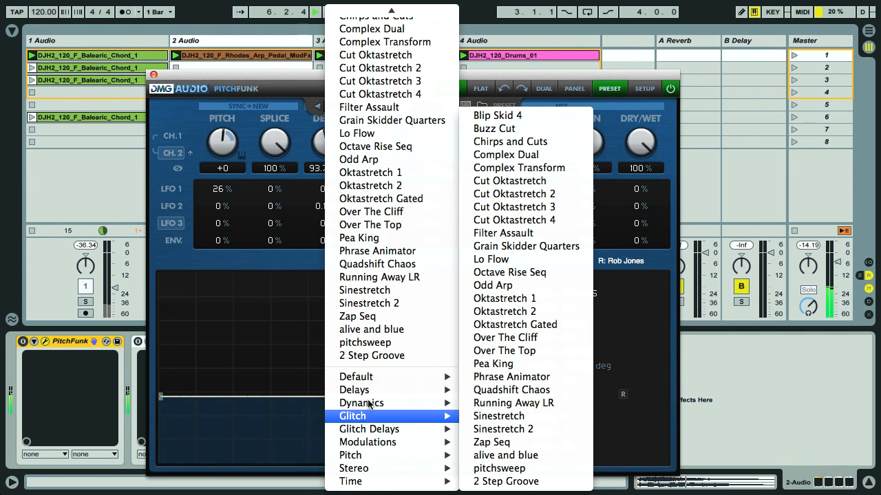
{"action": "mouse_move", "coordinate": [358, 390]}
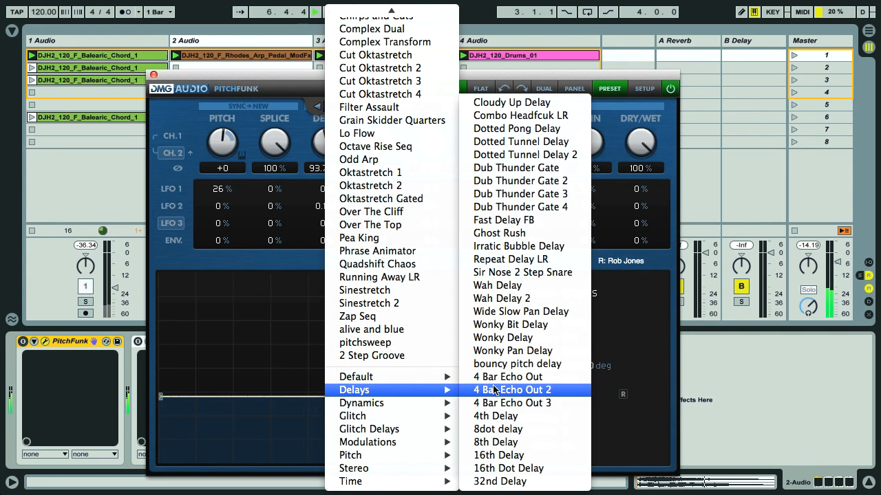
{"action": "left_click", "coordinate": [503, 105]}
{"action": "left_click", "coordinate": [22, 344]}
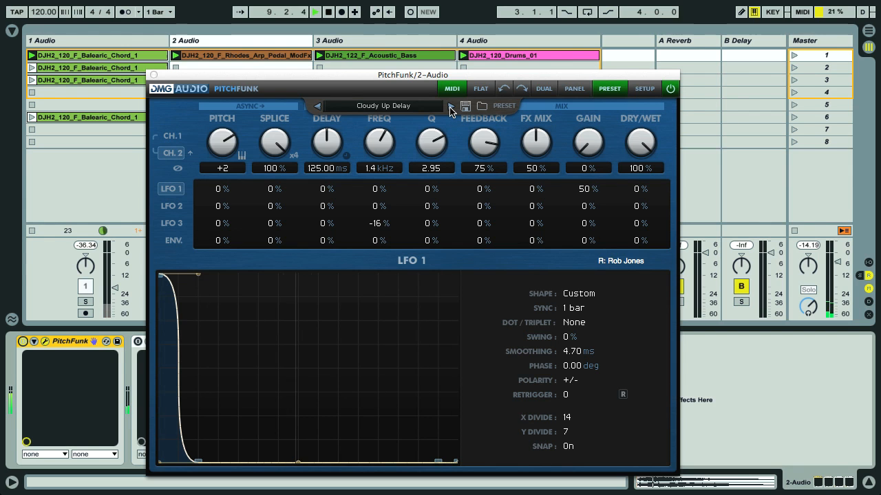
Try the Dub Thunder Gate 2 preset and go back one to Dub Thunder Gate.
{"action": "left_click", "coordinate": [448, 108]}
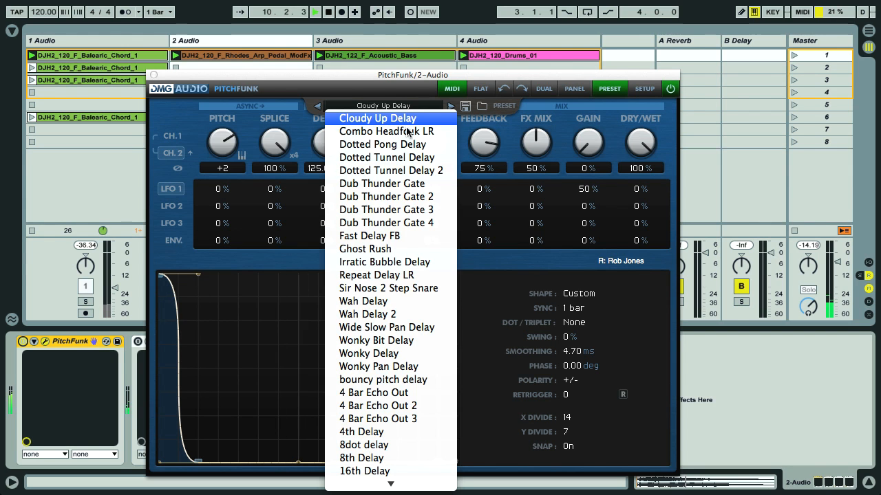
{"action": "scroll", "coordinate": [428, 306], "scroll_direction": "down", "scroll_amount": 1}
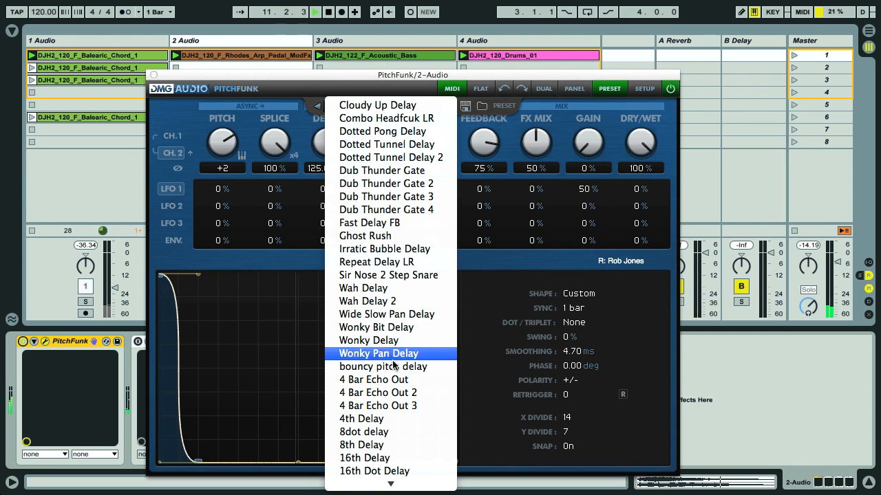
{"action": "left_click", "coordinate": [392, 185]}
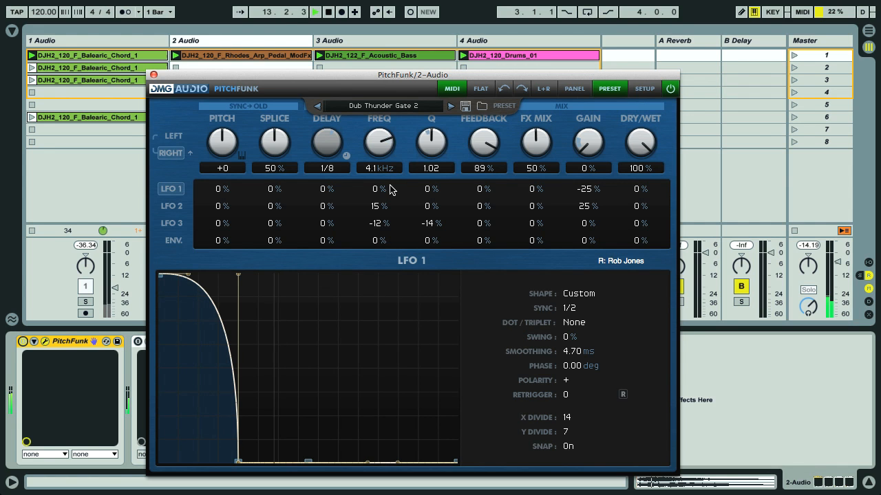
{"action": "left_click", "coordinate": [316, 108]}
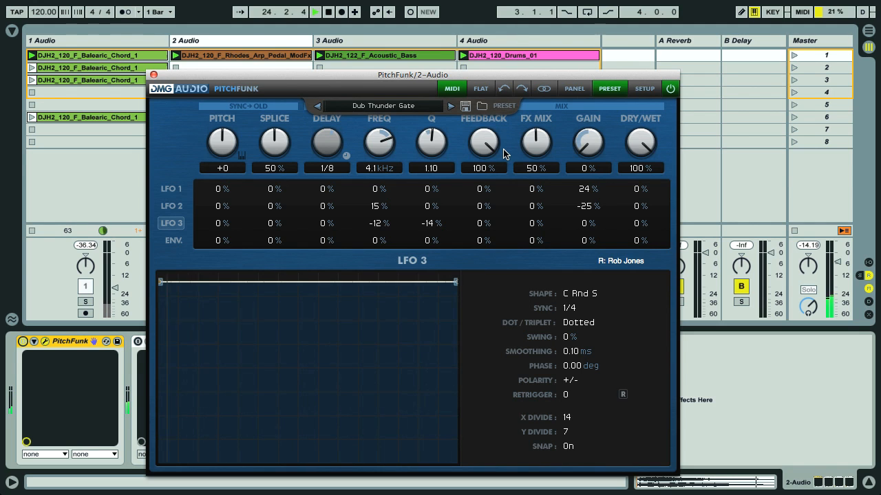
Load the 4 Bar Echo Out 2 delay preset and switch to the 16th Delay preset.
{"action": "left_click", "coordinate": [350, 107]}
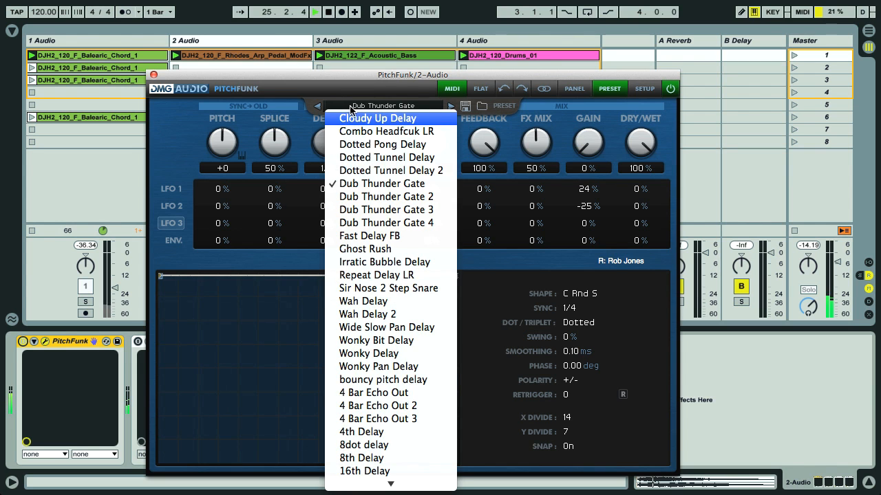
{"action": "left_click", "coordinate": [364, 409]}
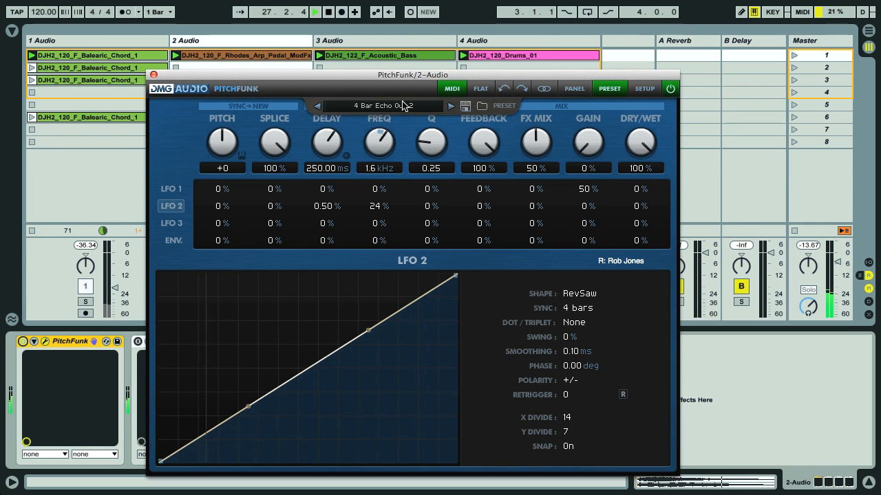
{"action": "left_click", "coordinate": [373, 107]}
{"action": "scroll", "coordinate": [375, 206], "scroll_direction": "down", "scroll_amount": 5}
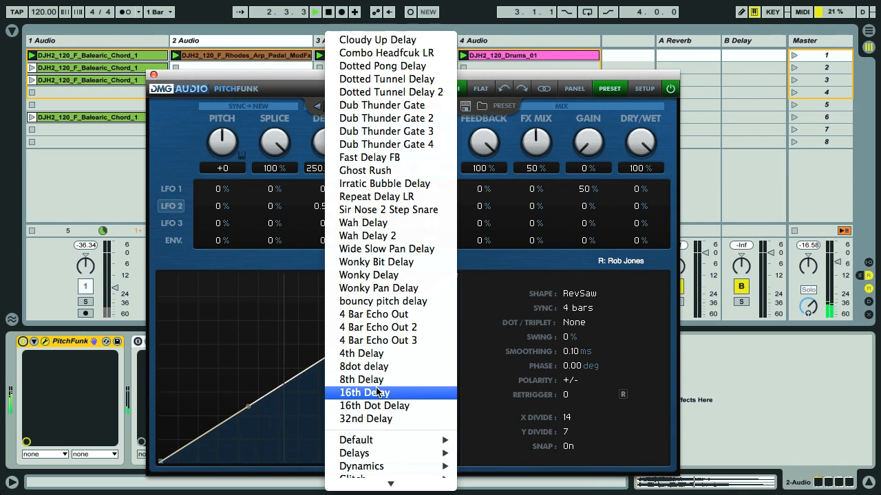
{"action": "left_click", "coordinate": [376, 393]}
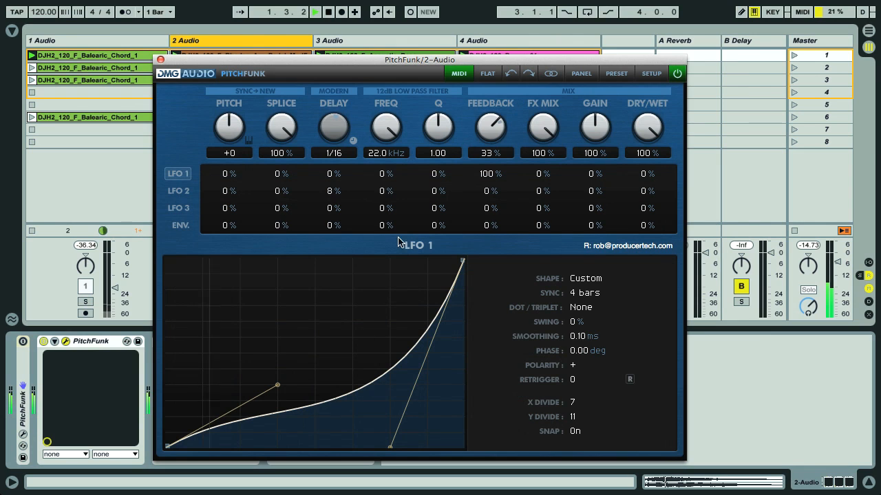
Check the available delay modes without changing the Modern mode.
{"action": "left_click", "coordinate": [342, 92]}
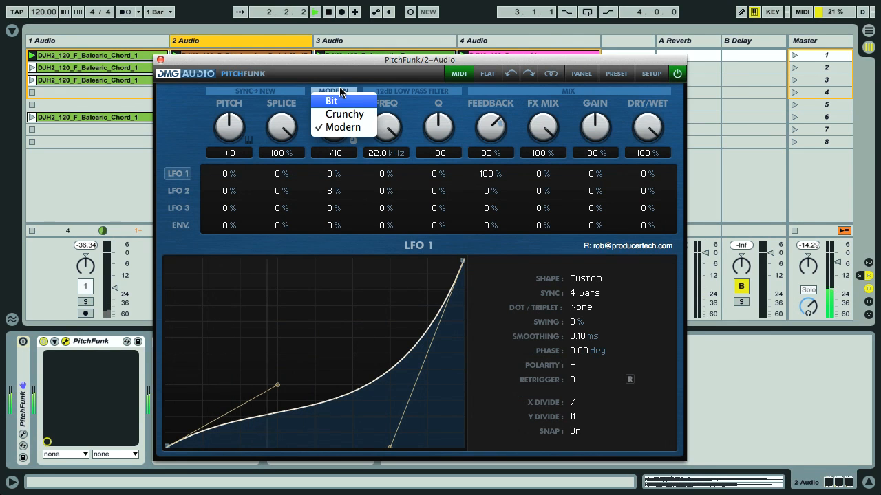
{"action": "left_click", "coordinate": [368, 143]}
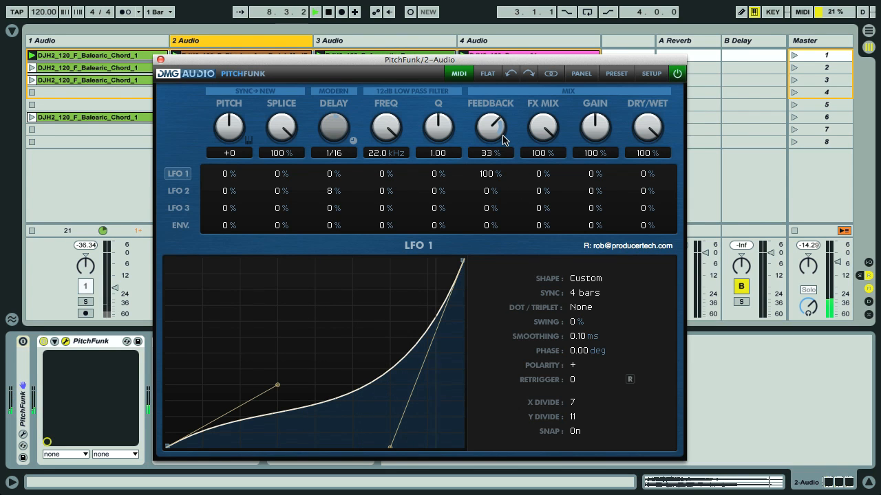
Show the sample view of the Rhodes clip on track 2, moving the plugin window out of the way and back.
{"action": "left_click_drag", "start_coordinate": [285, 59], "coordinate": [392, 59]}
{"action": "double_click", "coordinate": [245, 57]}
{"action": "left_click_drag", "start_coordinate": [298, 60], "coordinate": [357, 492]}
{"action": "left_click_drag", "start_coordinate": [650, 491], "coordinate": [448, 39]}
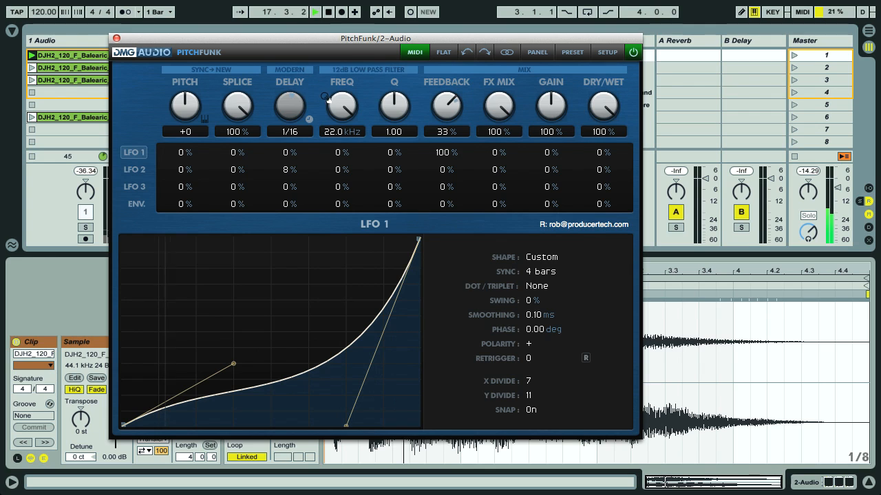
Set the LFO 1 modulation of the delay time to 100% and reposition the plugin window to uncover the clips.
{"action": "left_click_drag", "start_coordinate": [286, 155], "coordinate": [270, 66]}
{"action": "left_click_drag", "start_coordinate": [287, 153], "coordinate": [276, 83]}
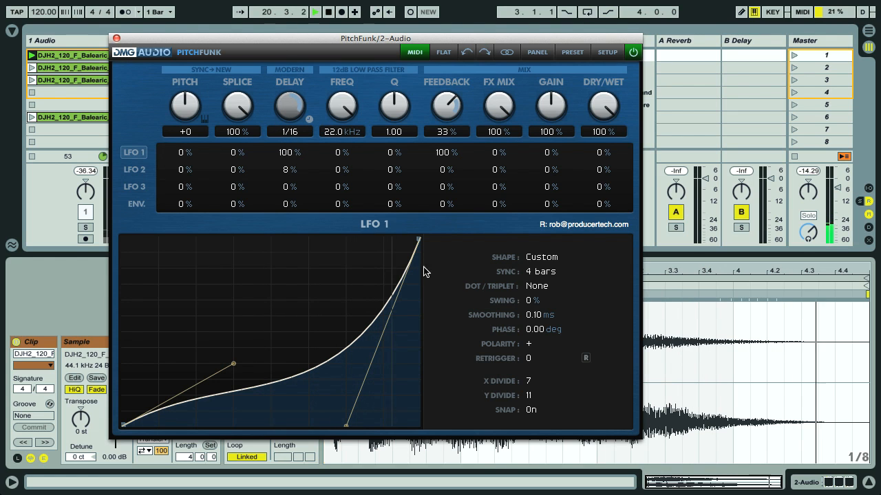
{"action": "left_click_drag", "start_coordinate": [386, 40], "coordinate": [428, 80]}
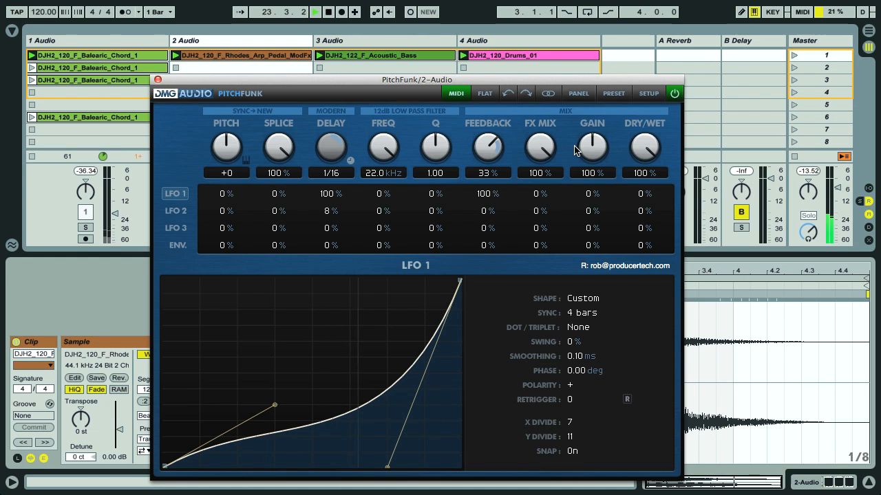
Reveal the additional plugin settings, raise Smooth Delay to 1000 and bring it down to about a third of its range.
{"action": "left_click", "coordinate": [578, 93]}
{"action": "left_click_drag", "start_coordinate": [552, 75], "coordinate": [532, 4]}
{"action": "mouse_move", "coordinate": [278, 91]}
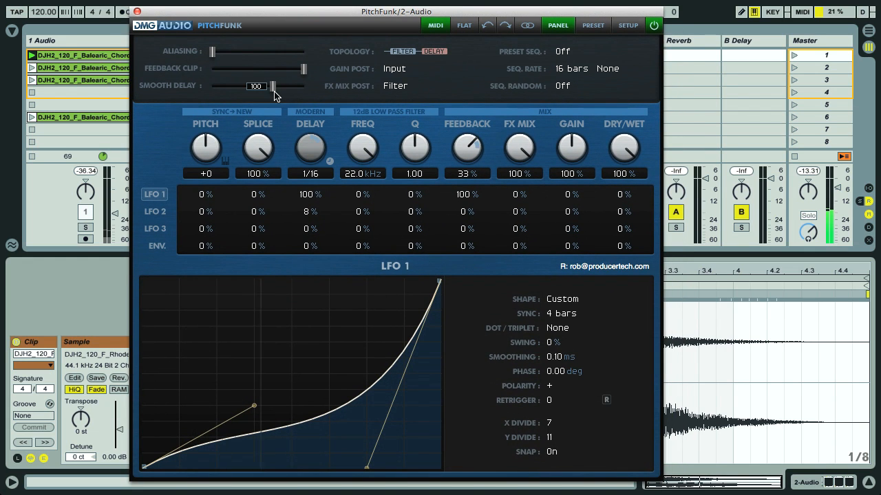
{"action": "left_click_drag", "start_coordinate": [275, 91], "coordinate": [304, 94]}
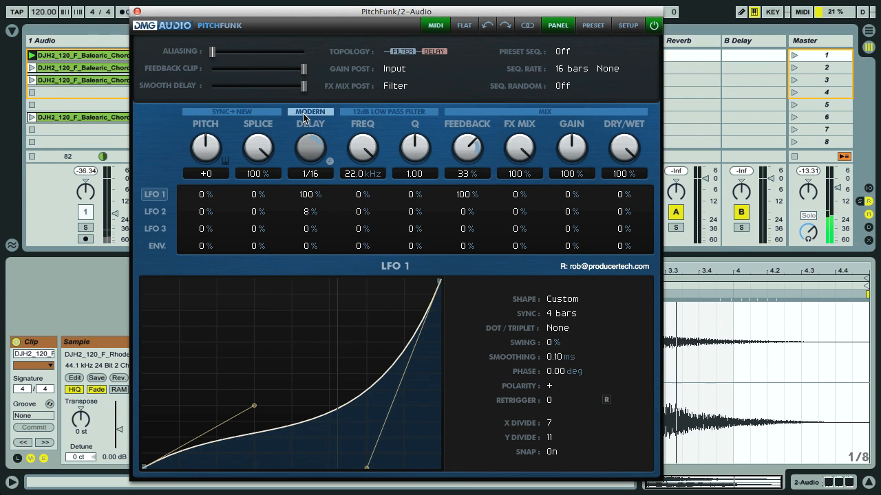
{"action": "mouse_move", "coordinate": [303, 90]}
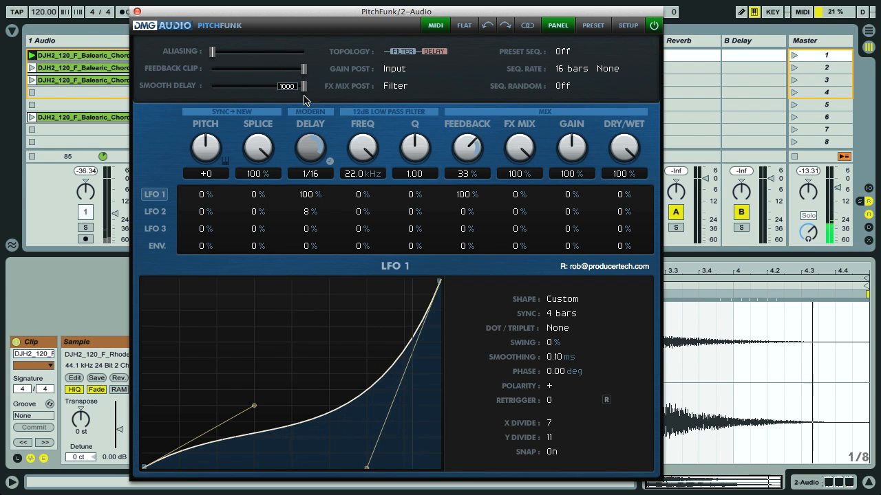
{"action": "left_click_drag", "start_coordinate": [303, 90], "coordinate": [237, 92]}
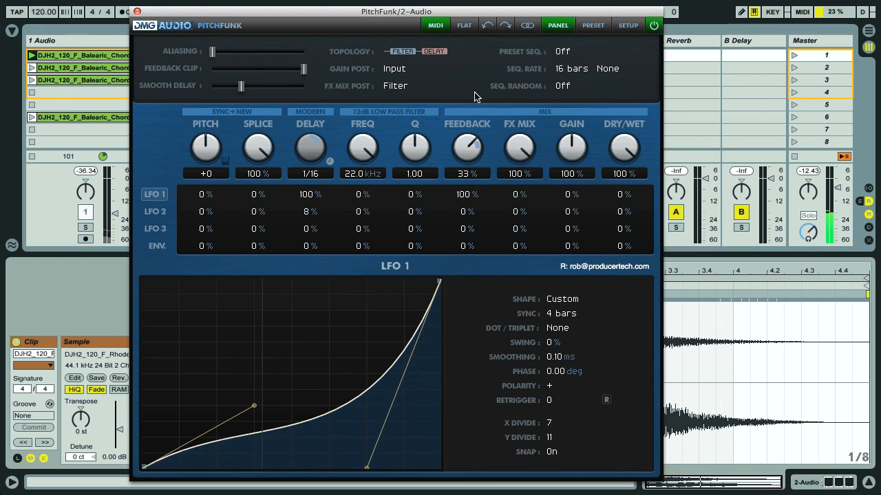
{"action": "left_click_drag", "start_coordinate": [341, 12], "coordinate": [349, 14]}
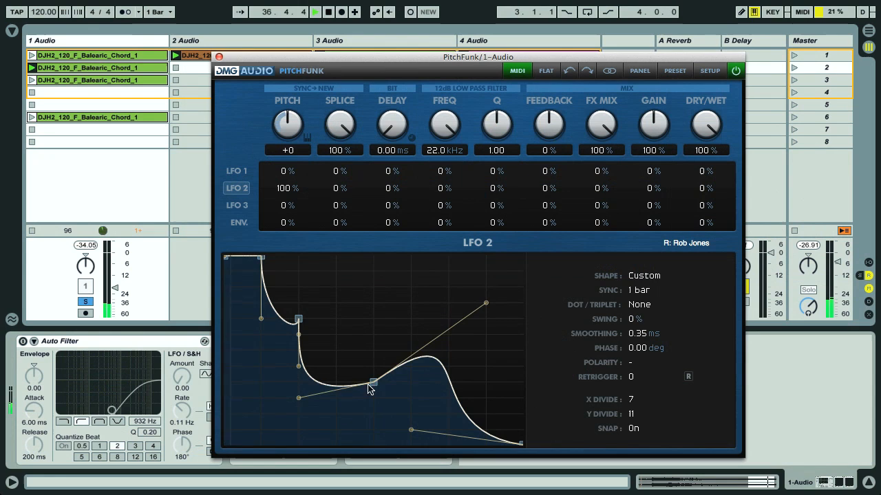
Reshape the LFO 2 pitch curve on track 1: move the middle point earlier and near the minimum, and adjust the handles of the following hump.
{"action": "left_click_drag", "start_coordinate": [369, 385], "coordinate": [372, 401]}
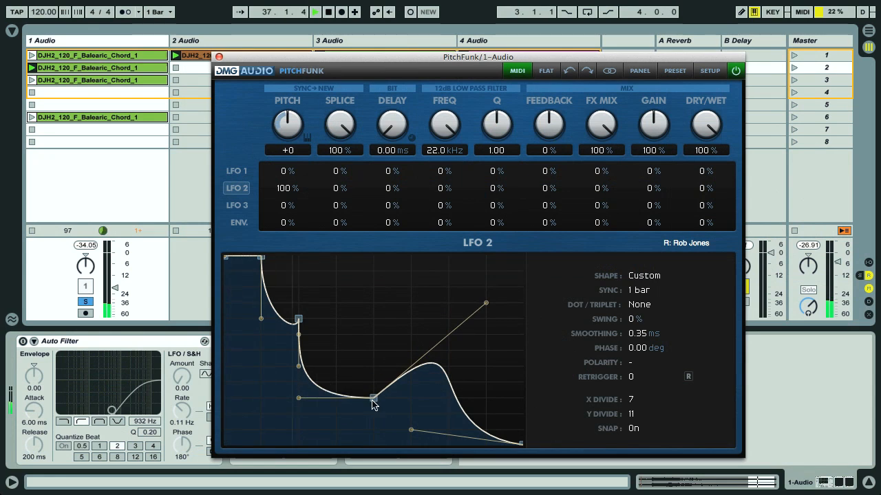
{"action": "left_click_drag", "start_coordinate": [487, 305], "coordinate": [485, 320]}
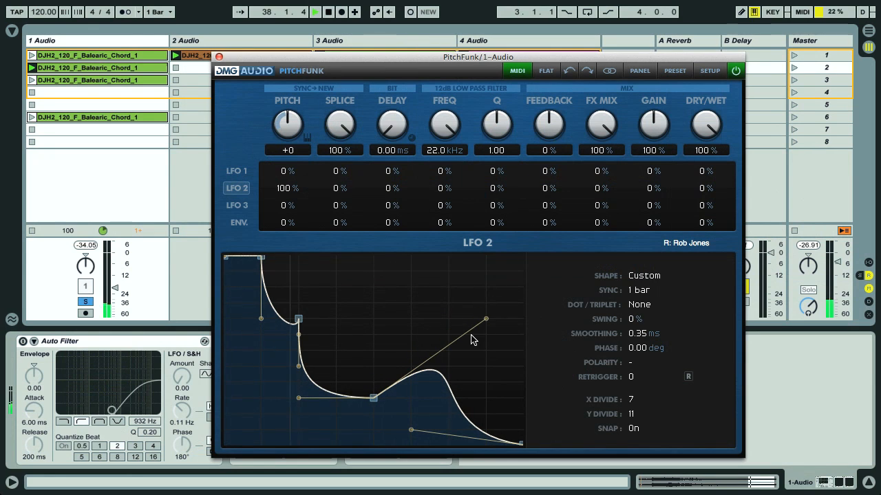
{"action": "left_click_drag", "start_coordinate": [370, 405], "coordinate": [342, 428]}
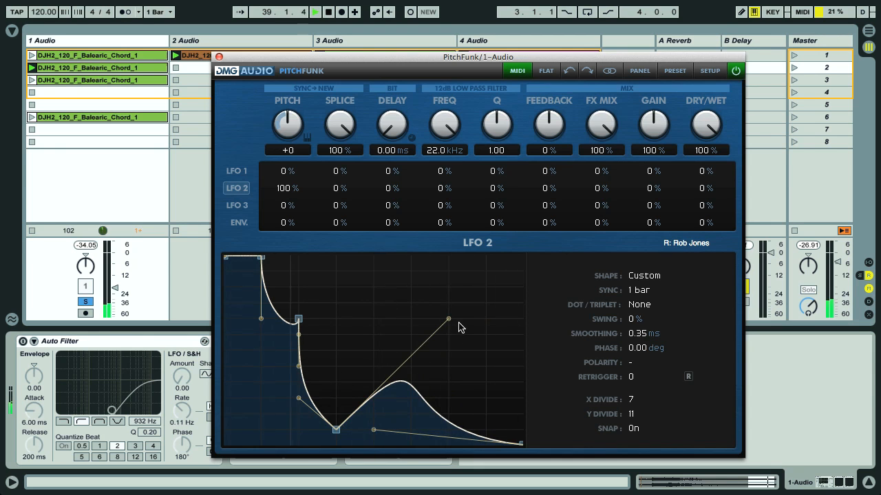
{"action": "left_click_drag", "start_coordinate": [450, 323], "coordinate": [444, 299]}
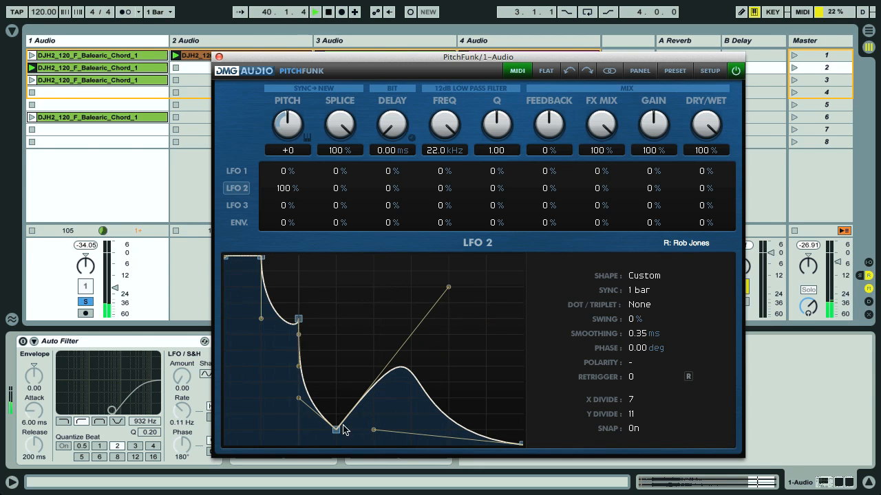
{"action": "left_click_drag", "start_coordinate": [375, 429], "coordinate": [375, 365]}
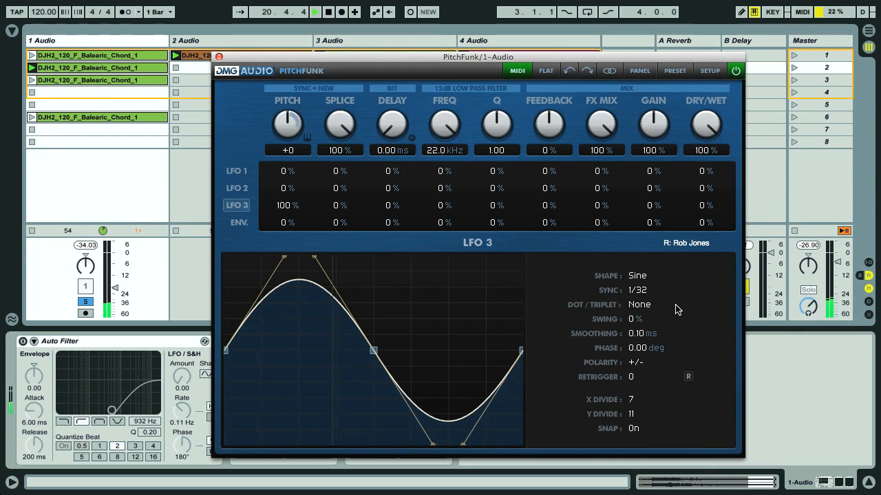
Slow the LFO 3 sync rate to 1/16 and on to 1/8, and reduce its pitch modulation to 3.5%.
{"action": "left_click", "coordinate": [639, 290]}
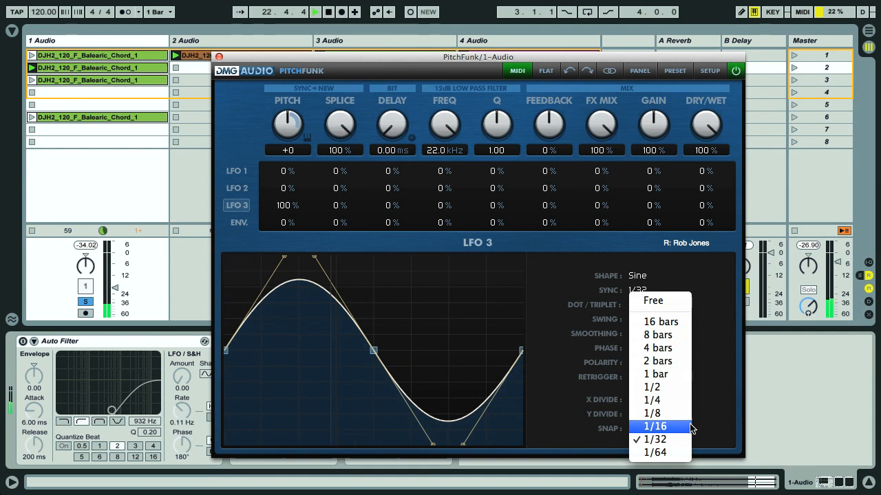
{"action": "left_click", "coordinate": [662, 429]}
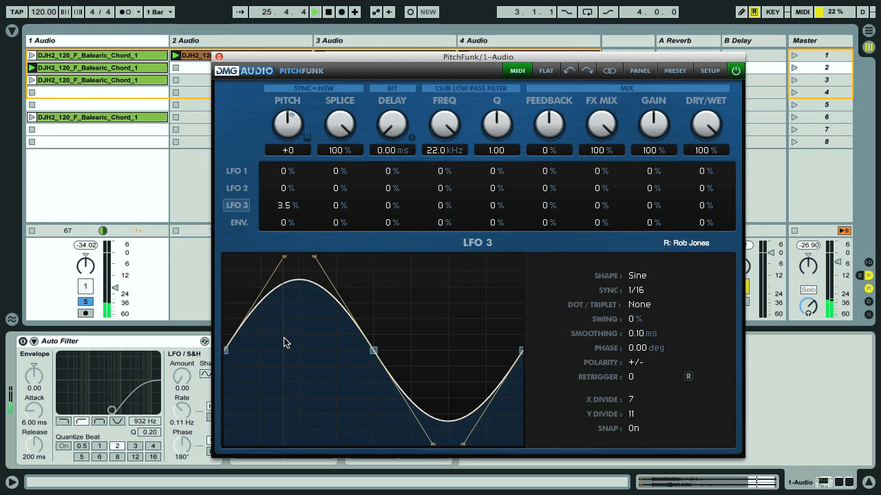
{"action": "left_click", "coordinate": [637, 291]}
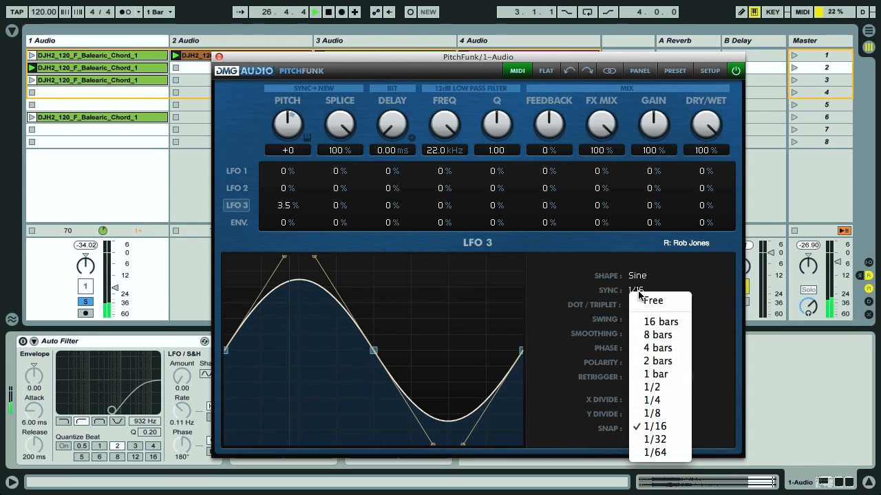
{"action": "left_click", "coordinate": [659, 415]}
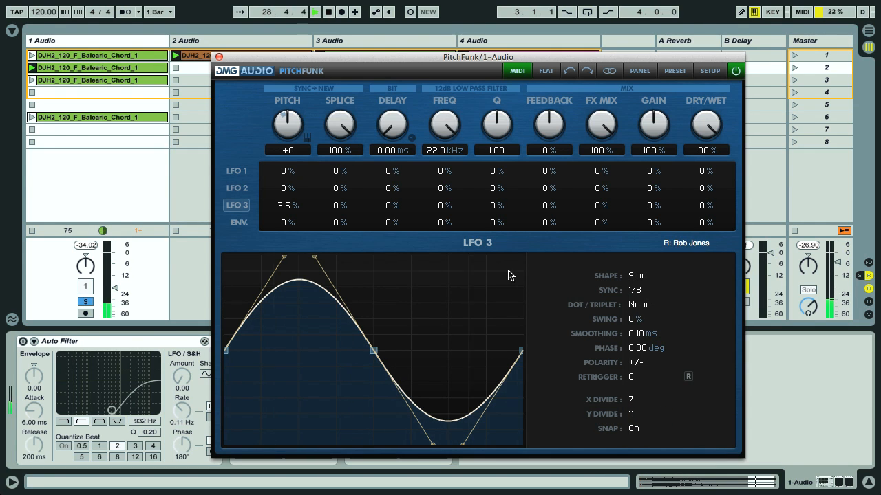
{"action": "left_click_drag", "start_coordinate": [284, 208], "coordinate": [285, 212]}
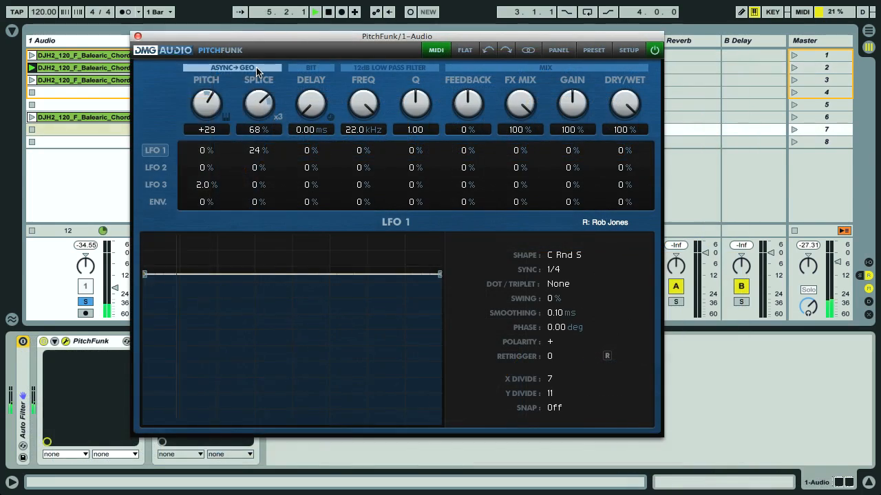
Show the available pitch-shifting modes, keep Async Fwd Geo, and display the LFO 3 curve that modulates the pitch.
{"action": "left_click", "coordinate": [253, 69]}
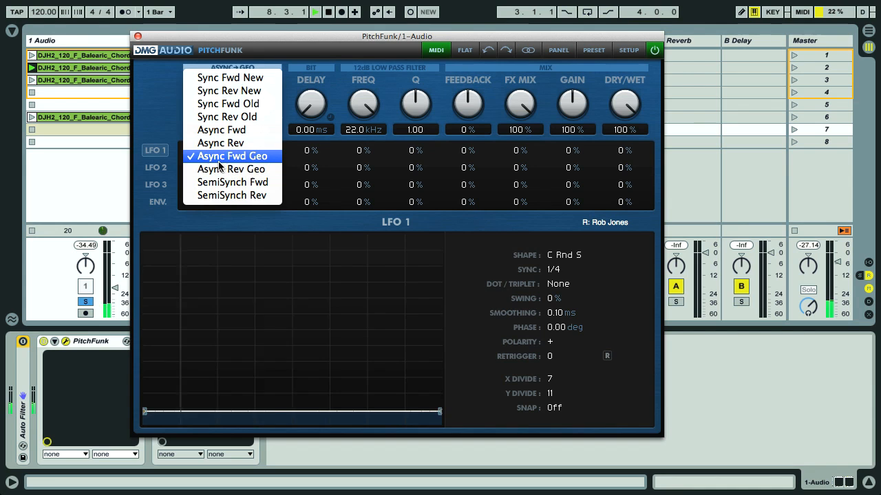
{"action": "left_click", "coordinate": [301, 46]}
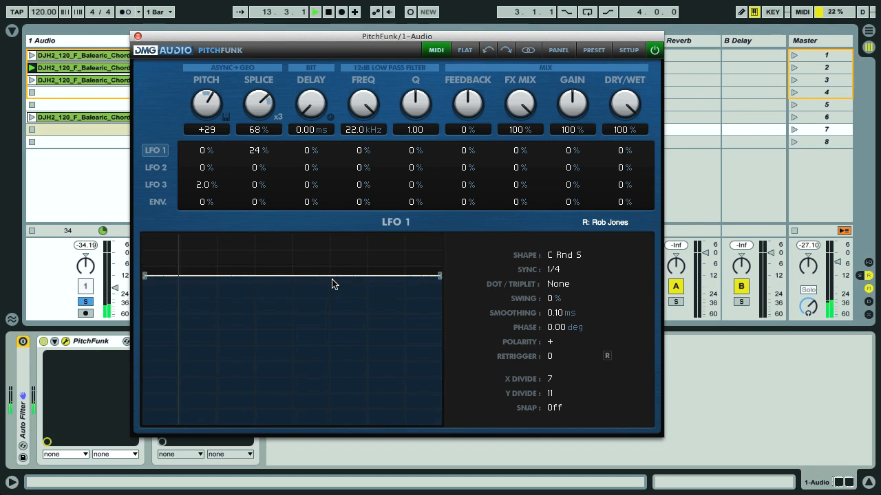
{"action": "left_click", "coordinate": [155, 186]}
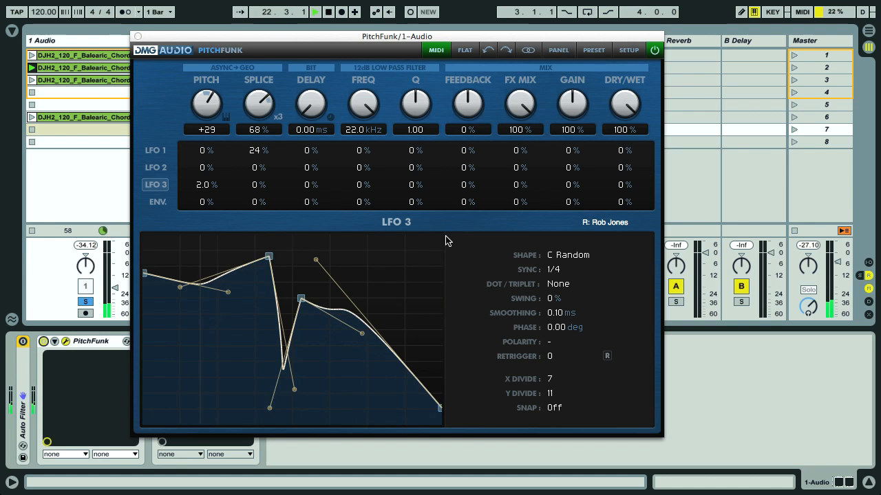
Lower the gain to 16%, set its LFO 2 modulation to 54%, and display the custom LFO 2 curve.
{"action": "left_click_drag", "start_coordinate": [578, 105], "coordinate": [568, 151]}
{"action": "left_click", "coordinate": [151, 170]}
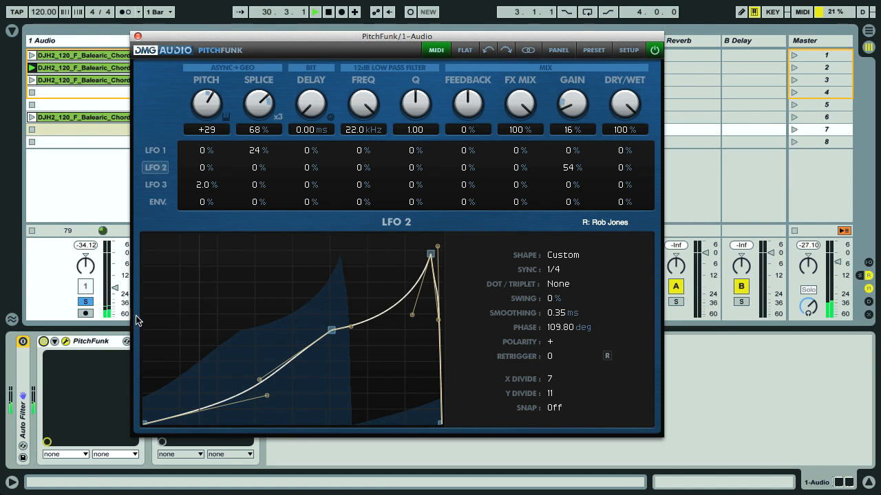
Unsolo track 1, set its volume to -13.8 dB in the full mix, and clear the plugin window away.
{"action": "left_click", "coordinate": [85, 304]}
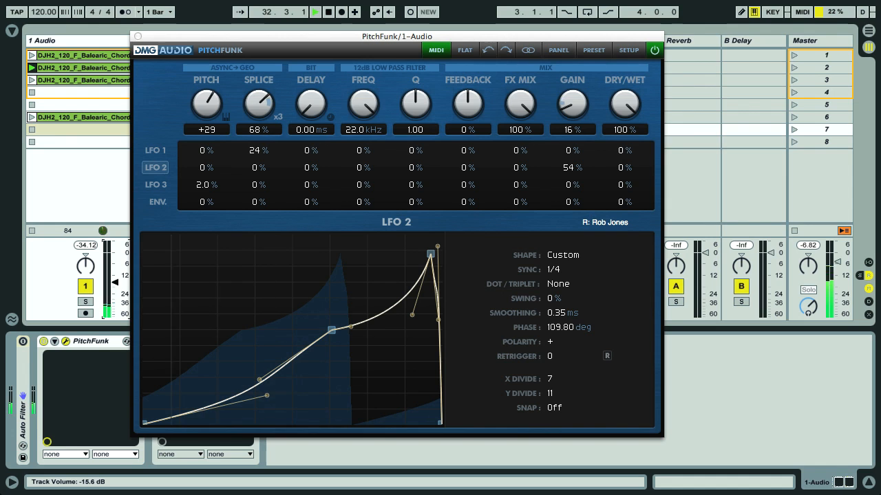
{"action": "left_click_drag", "start_coordinate": [115, 278], "coordinate": [115, 278]}
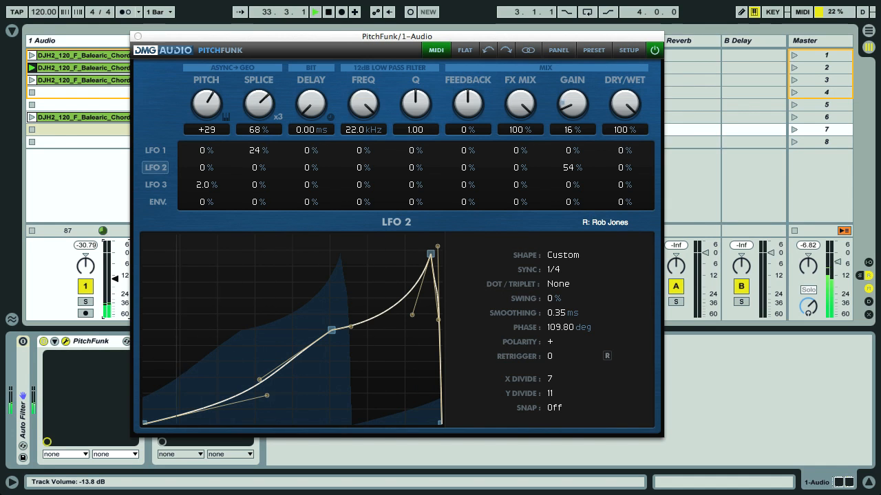
{"action": "left_click_drag", "start_coordinate": [174, 38], "coordinate": [132, 119]}
Compare the drums on track 4 with PitchFunk on and off, leave it enabled, and open its plugin window.
{"action": "left_click", "coordinate": [500, 43]}
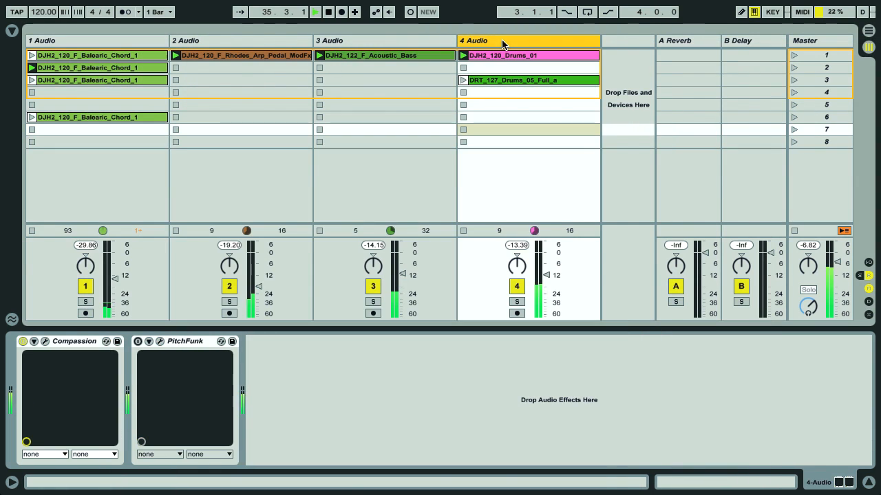
{"action": "left_click", "coordinate": [138, 341]}
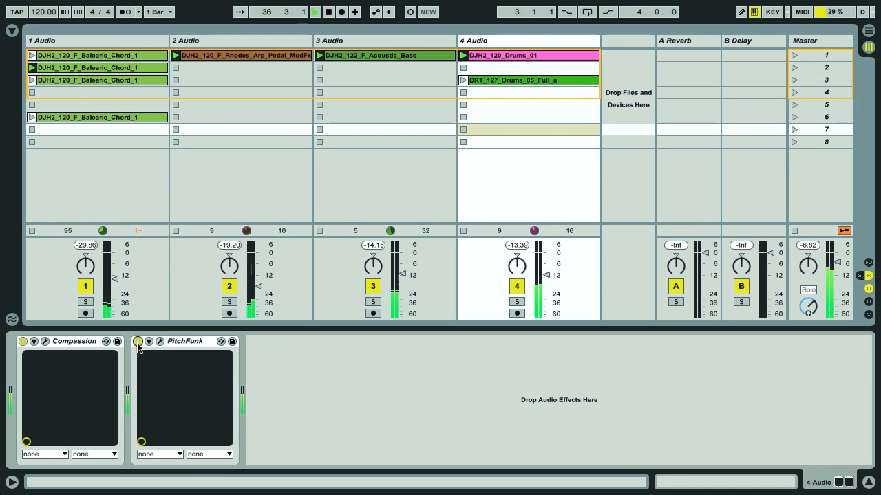
{"action": "left_click", "coordinate": [138, 342]}
{"action": "left_click", "coordinate": [138, 342]}
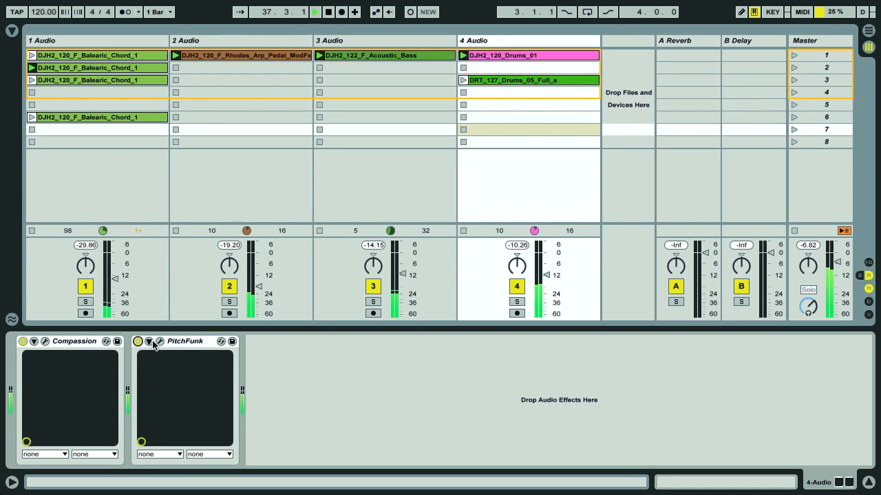
{"action": "left_click", "coordinate": [160, 341]}
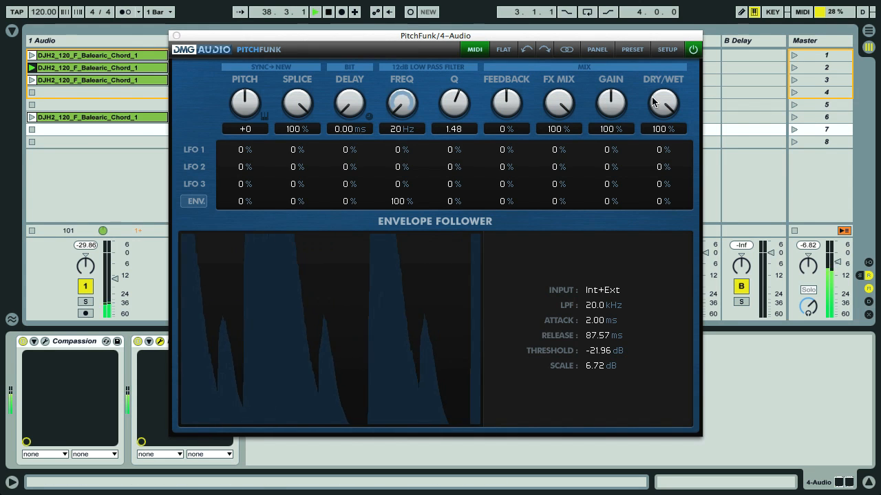
Set the low-pass filter on the drums to Q 0.98 and 21 Hz, bypass the effect, and close the plugin window.
{"action": "left_click_drag", "start_coordinate": [459, 103], "coordinate": [458, 117]}
{"action": "left_click_drag", "start_coordinate": [398, 108], "coordinate": [387, 90]}
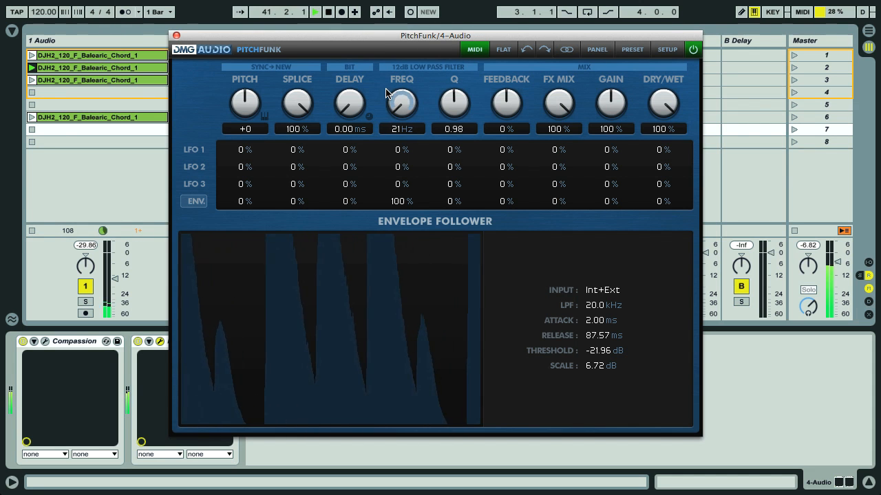
{"action": "left_click", "coordinate": [695, 50]}
{"action": "left_click", "coordinate": [177, 36]}
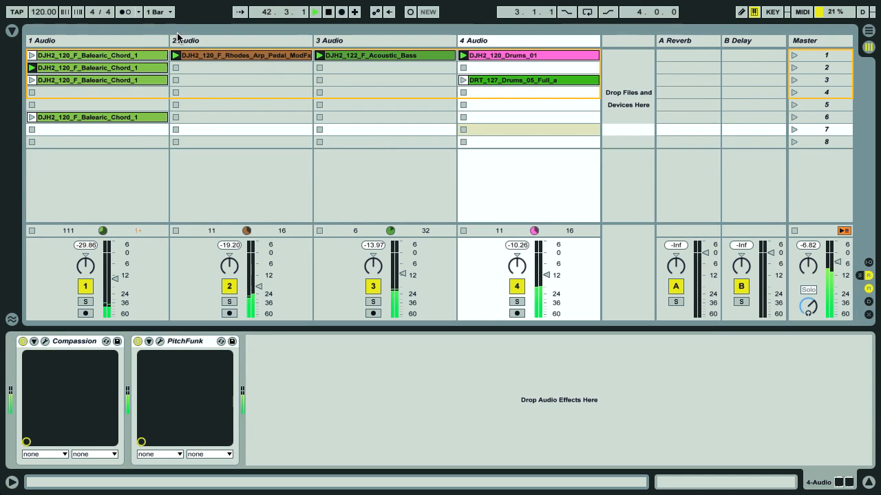